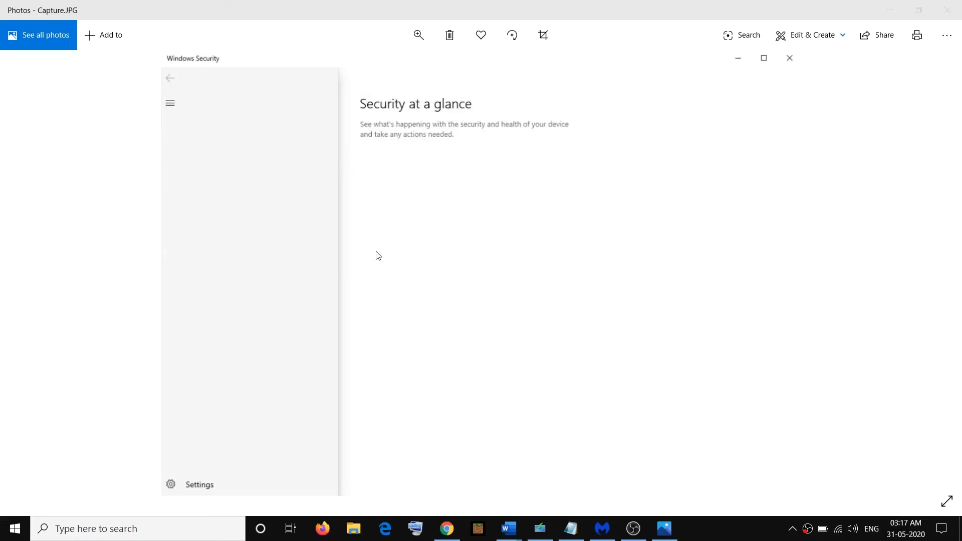
# Close the Capture.JPG image, switch to Document1 in Word, and copy the line "dism.exe /Online /Cleanup-image /Restorehealth"
pyautogui.click(950, 10)
pyautogui.moveTo(508, 528)
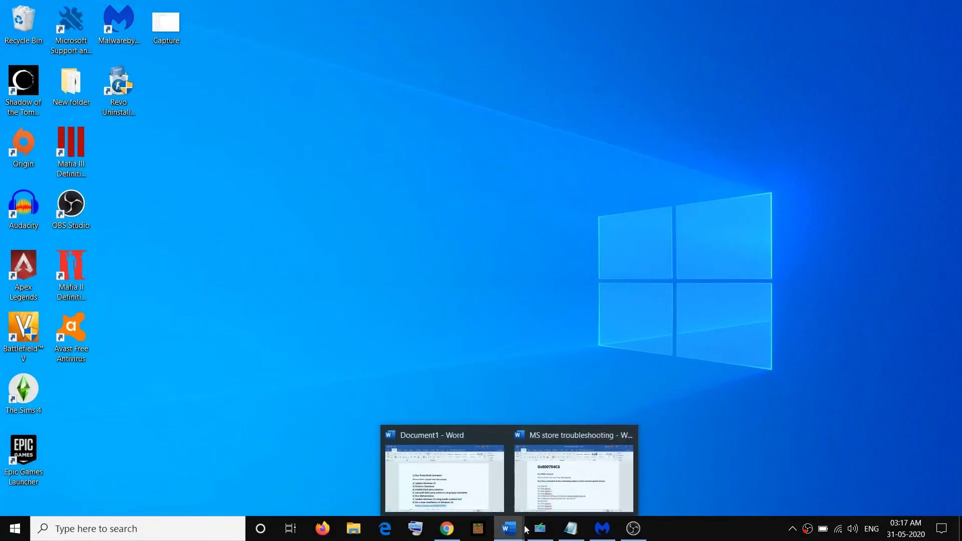
pyautogui.moveTo(559, 491)
pyautogui.click(444, 476)
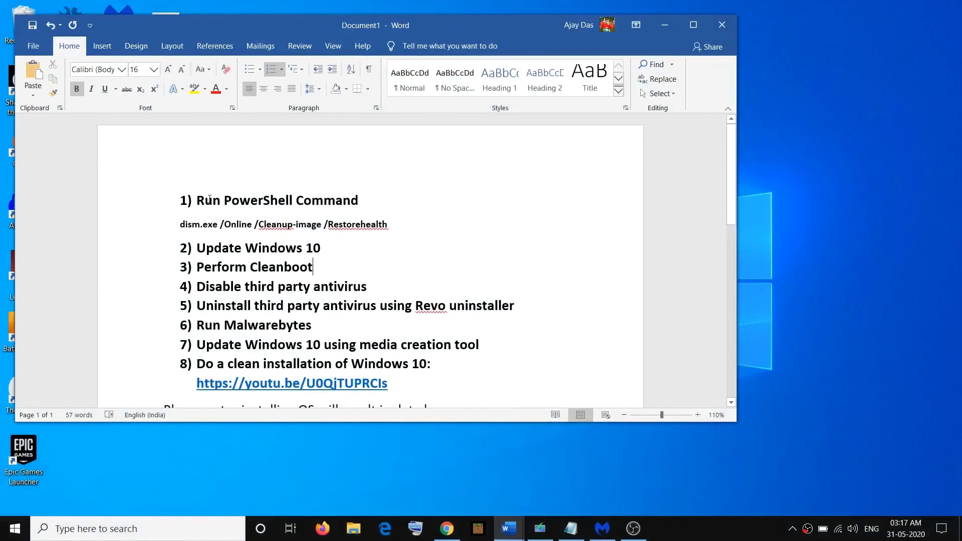
pyautogui.moveTo(197, 201); pyautogui.dragTo(184, 227)
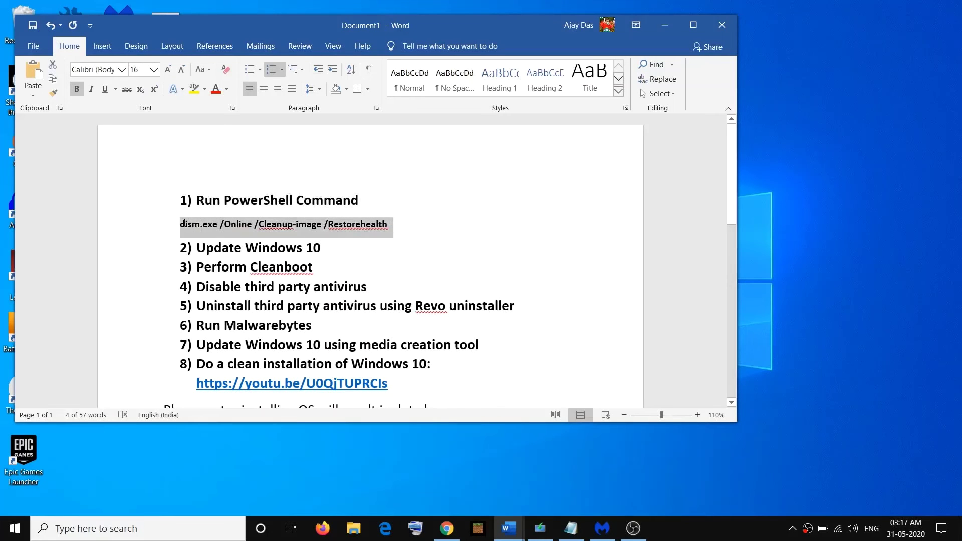
# Open Windows PowerShell as administrator and run "dism.exe /Online /Cleanup-image /Restorehealth"
pyautogui.click(96, 530)
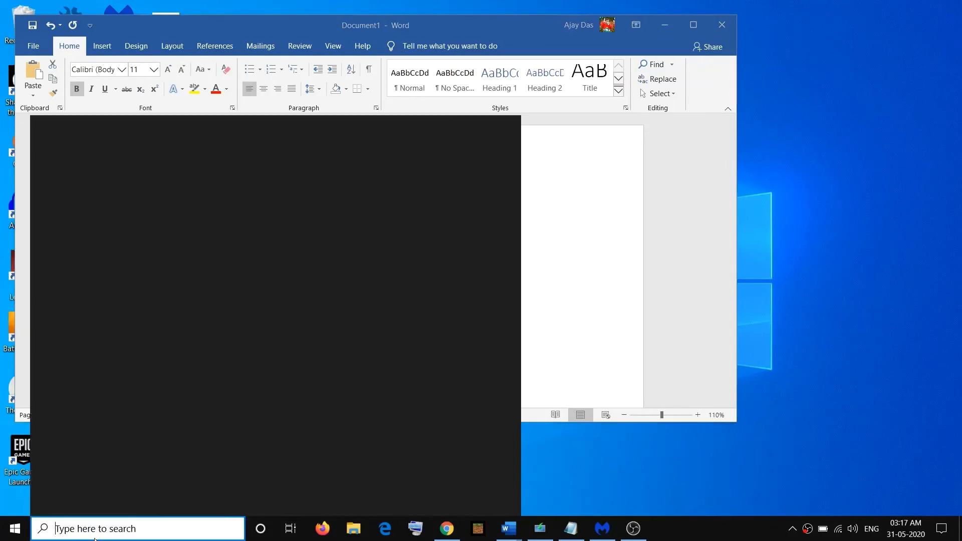
pyautogui.write('powershell')
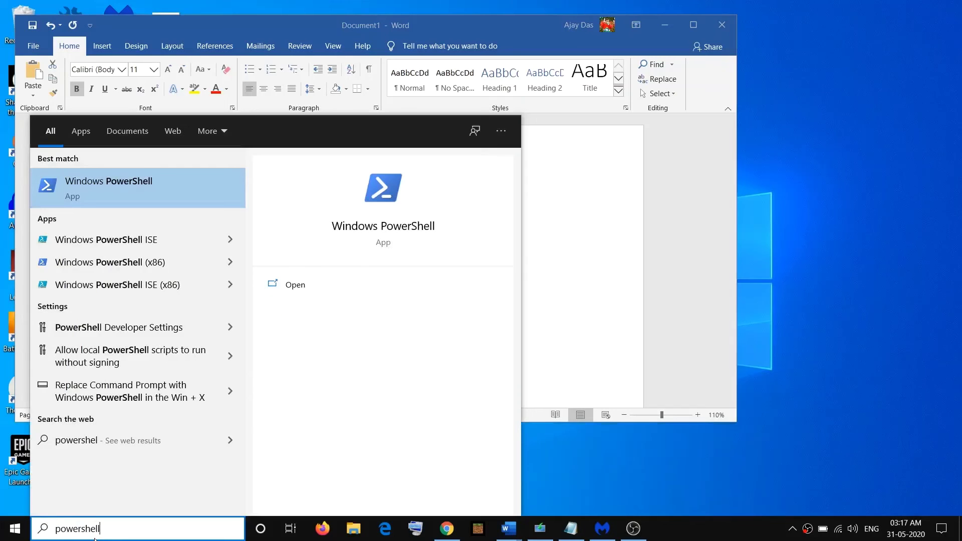
pyautogui.rightClick(122, 189)
pyautogui.click(178, 208)
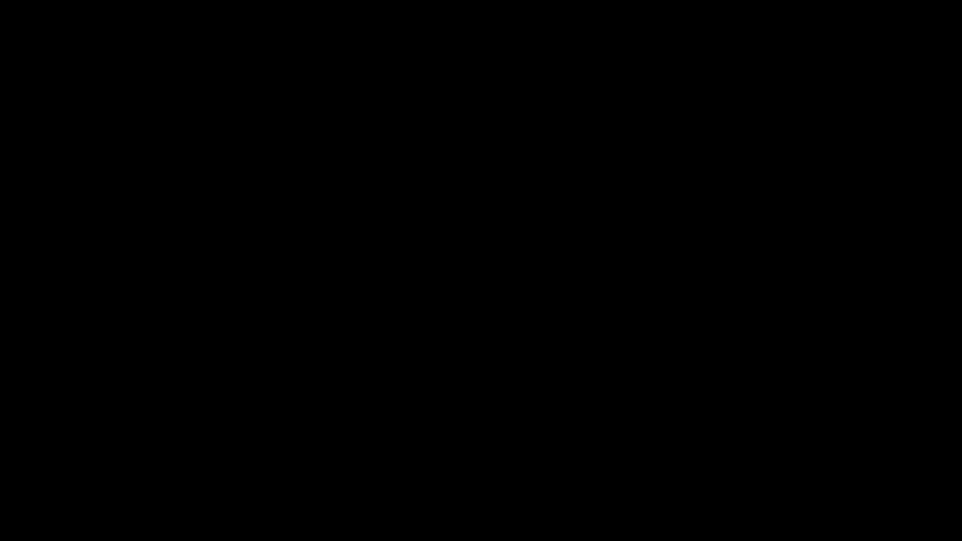
pyautogui.write('dism.exe /Online /Cleanup-image /Restorehealth')
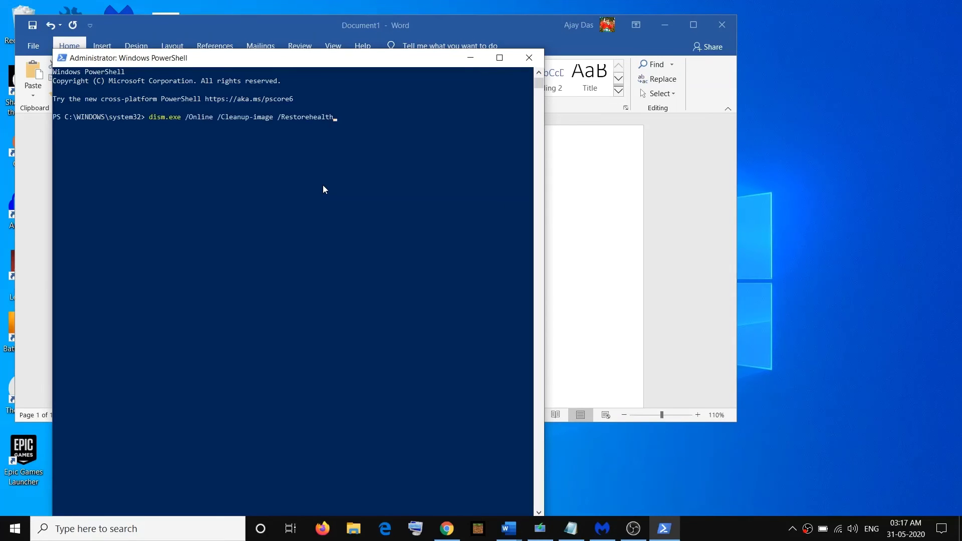
pyautogui.press('Return')
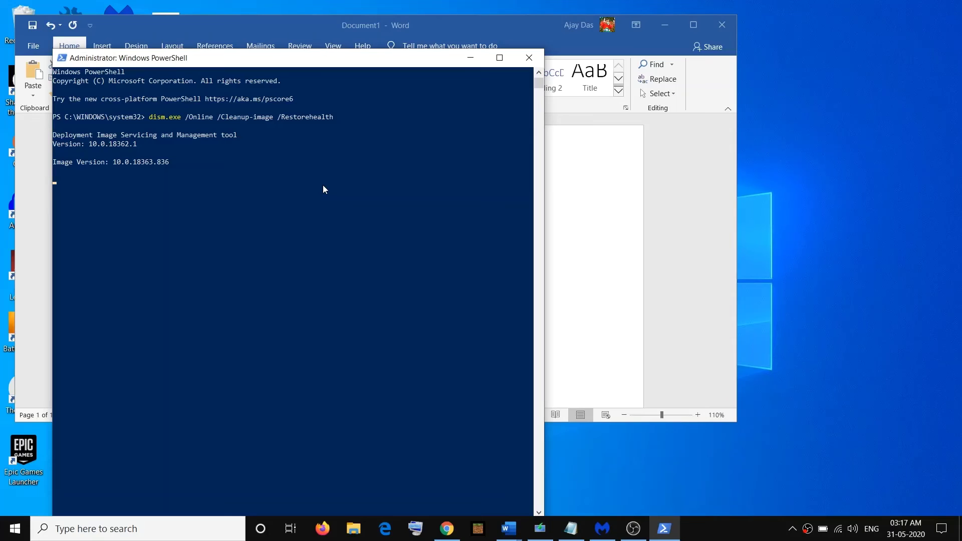
# Highlight the "Update Windows 10" item in the Word checklist and minimize the PowerShell window while the repair runs
pyautogui.hotkey('alt', 'Tab')
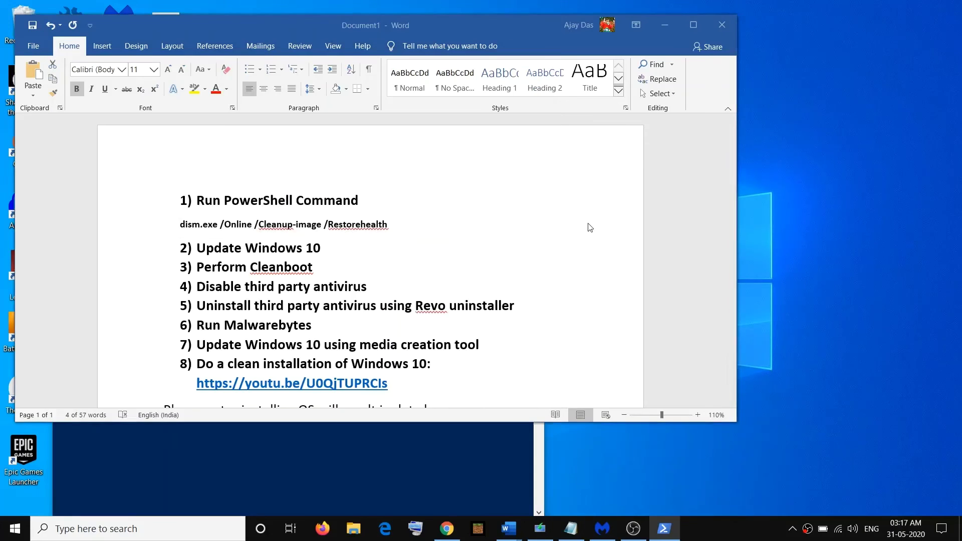
pyautogui.tripleClick(270, 254)
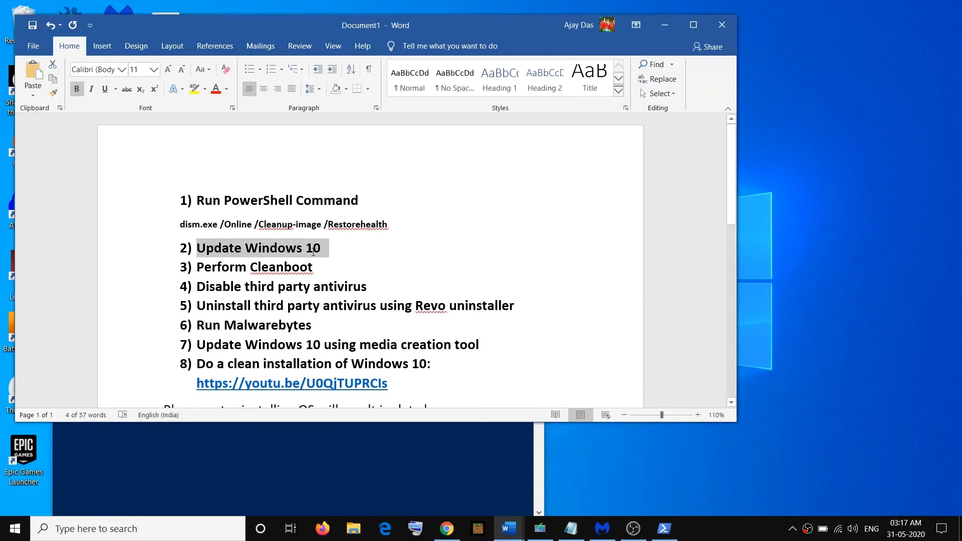
pyautogui.hotkey('alt', 'Tab')
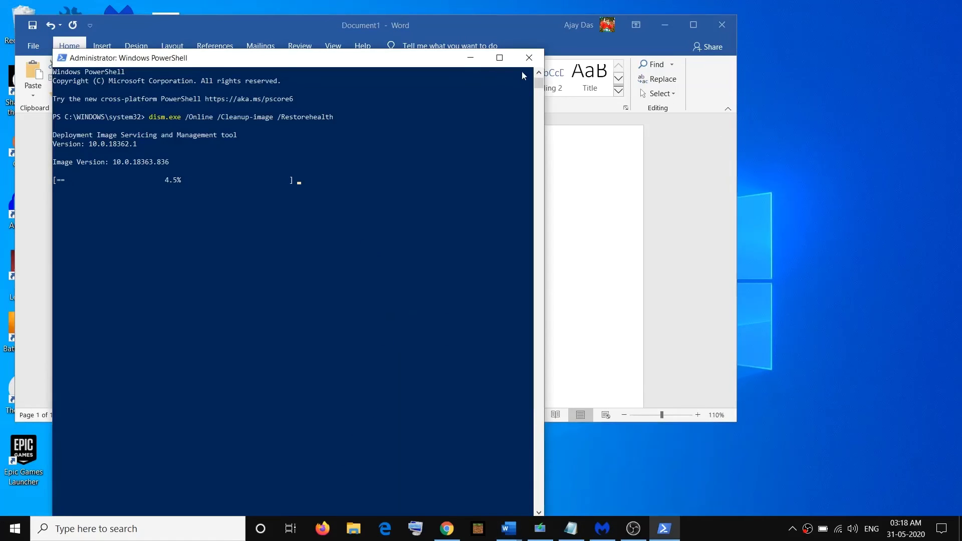
pyautogui.click(470, 58)
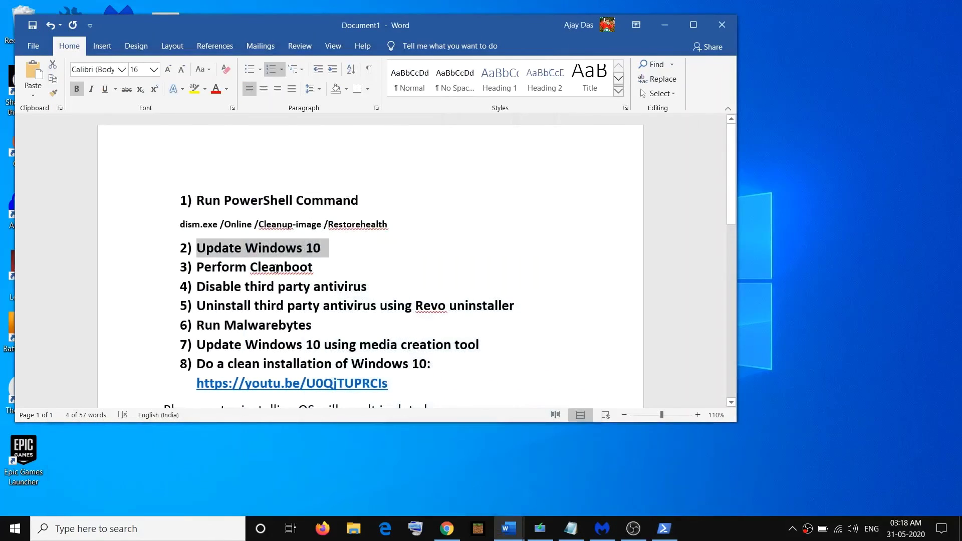
# View the Windows Update page under Update & Security in Windows Settings, and close Settings
pyautogui.click(15, 531)
pyautogui.click(23, 472)
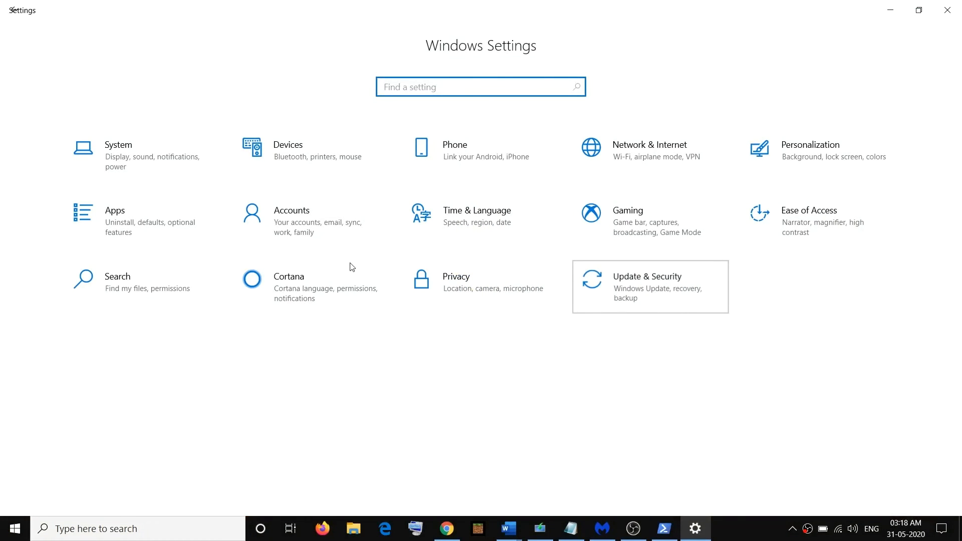
pyautogui.click(698, 310)
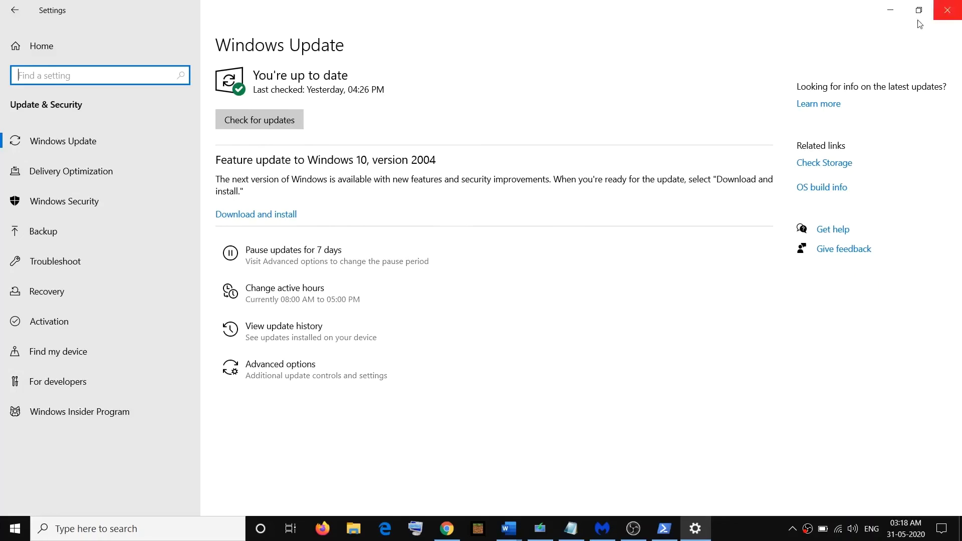
pyautogui.click(949, 10)
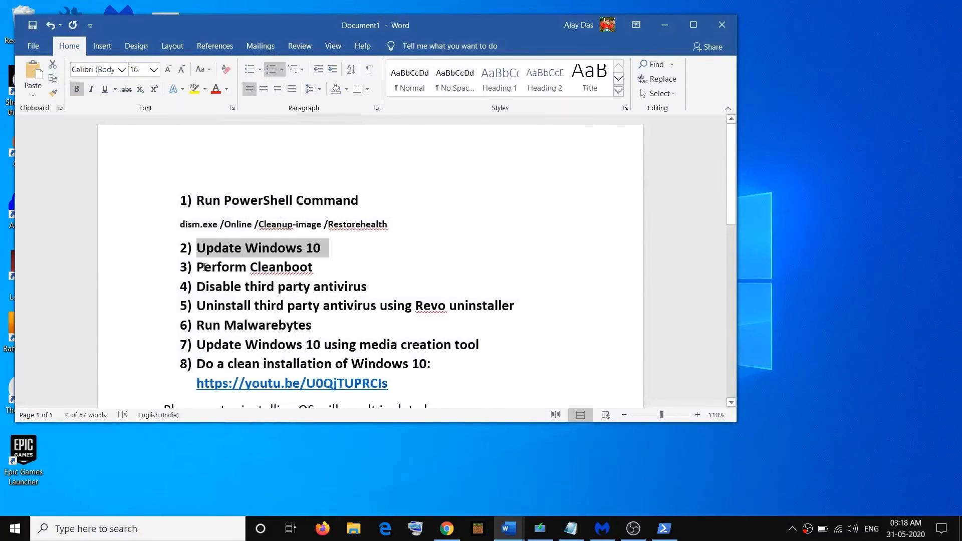
# Highlight the "Perform Cleanboot" item in the checklist and open System Configuration through Windows search
pyautogui.moveTo(204, 267); pyautogui.dragTo(323, 268)
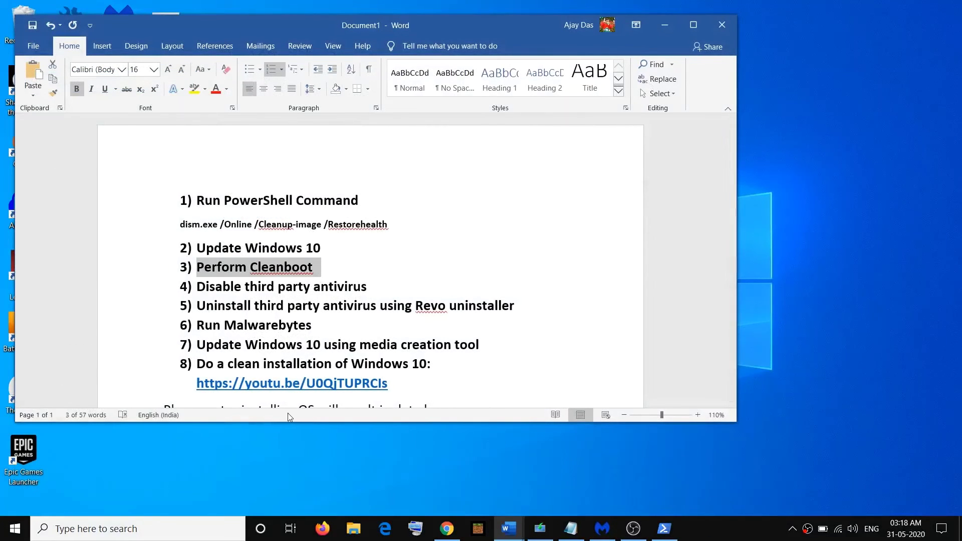
pyautogui.click(100, 530)
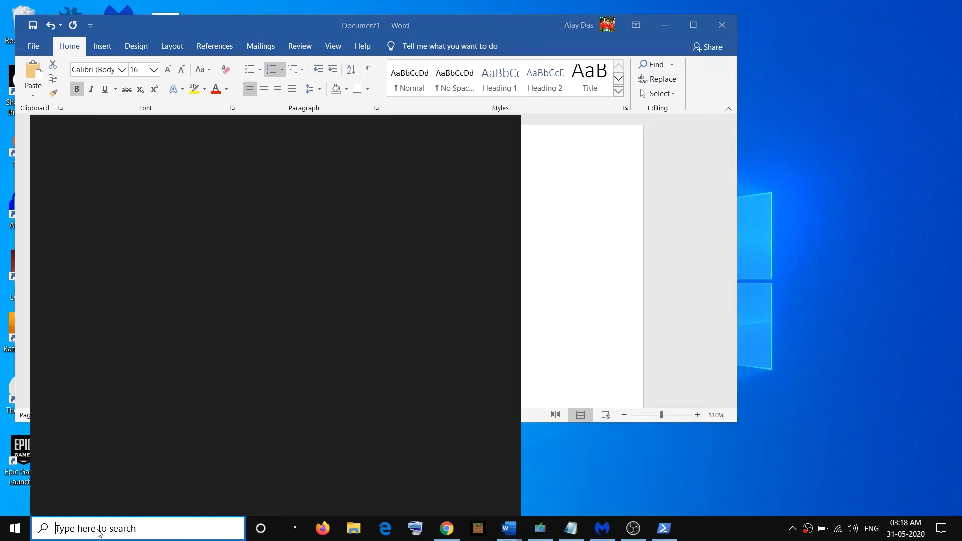
pyautogui.write('system')
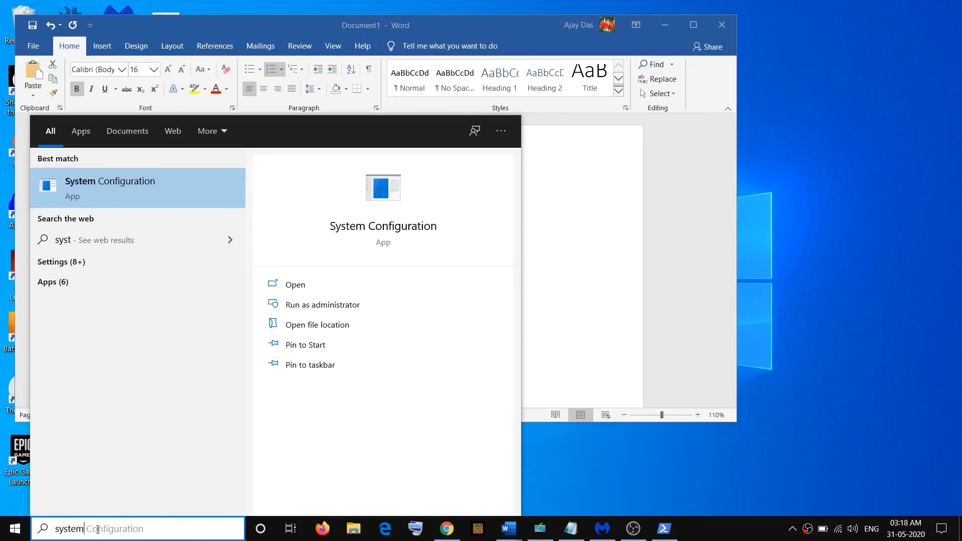
pyautogui.press('Right')
pyautogui.moveTo(169, 532); pyautogui.dragTo(52, 530)
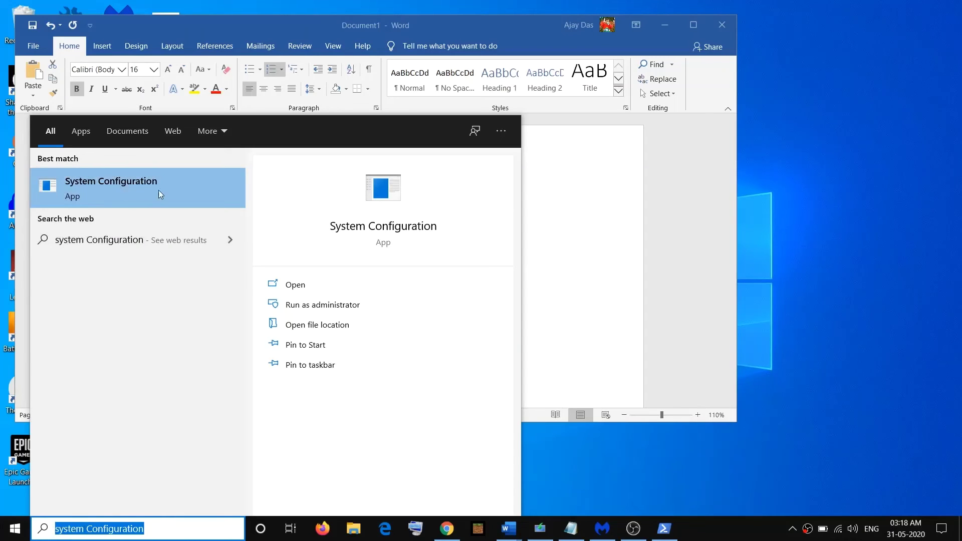
pyautogui.click(132, 191)
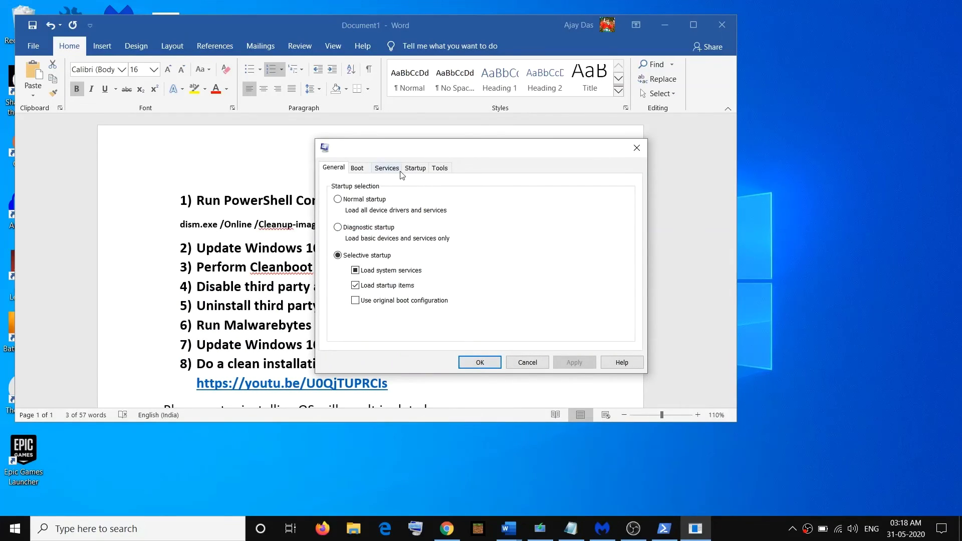
# Hide all Microsoft services, disable all remaining services, apply the configuration, and dismiss the restart request
pyautogui.click(387, 168)
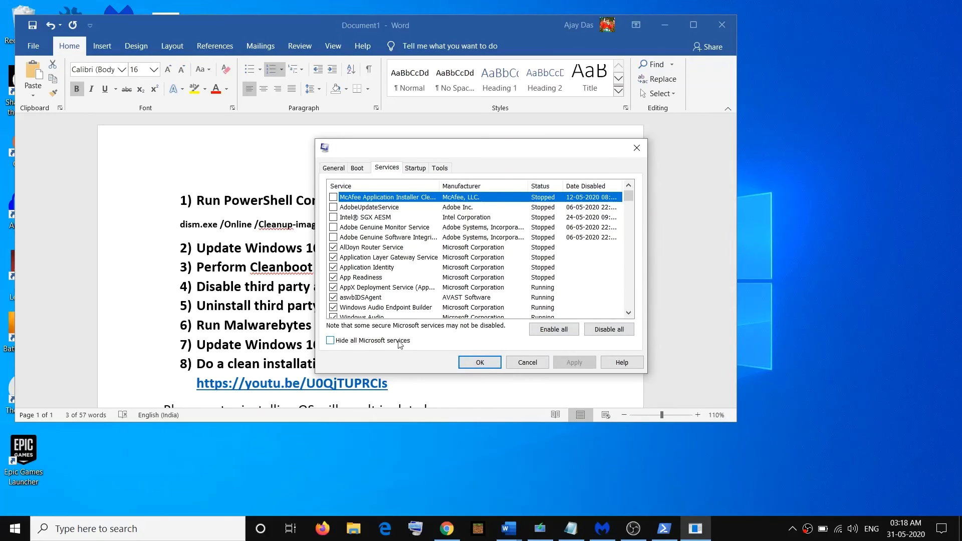
pyautogui.click(337, 344)
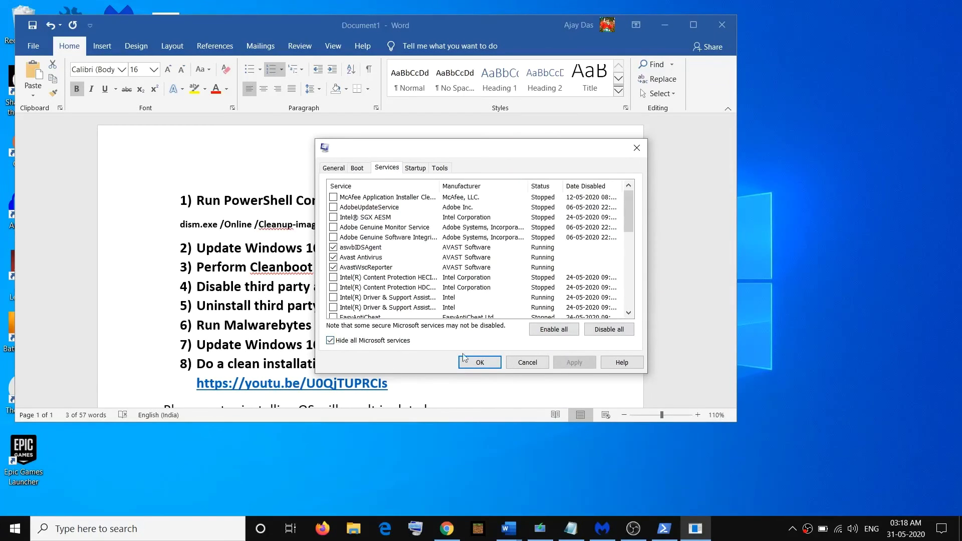
pyautogui.click(610, 329)
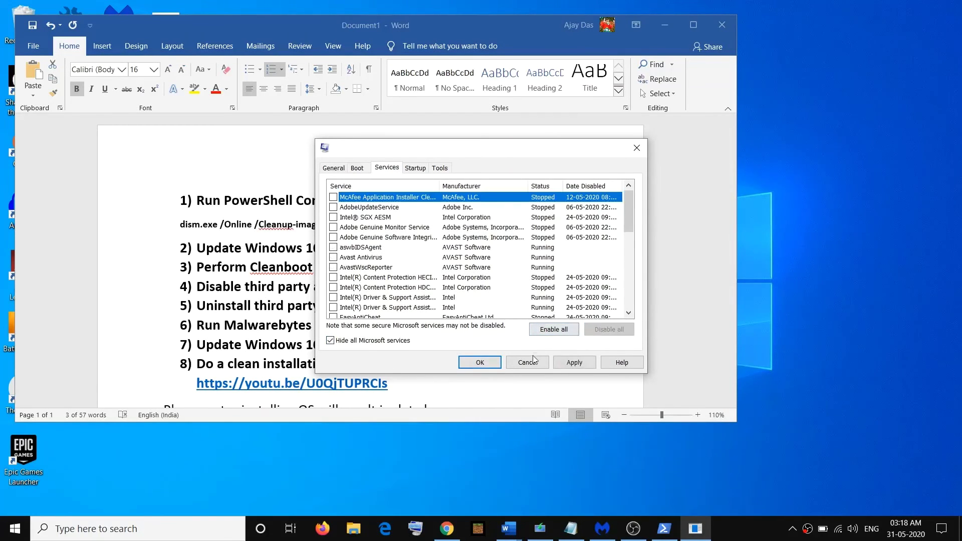
pyautogui.click(574, 362)
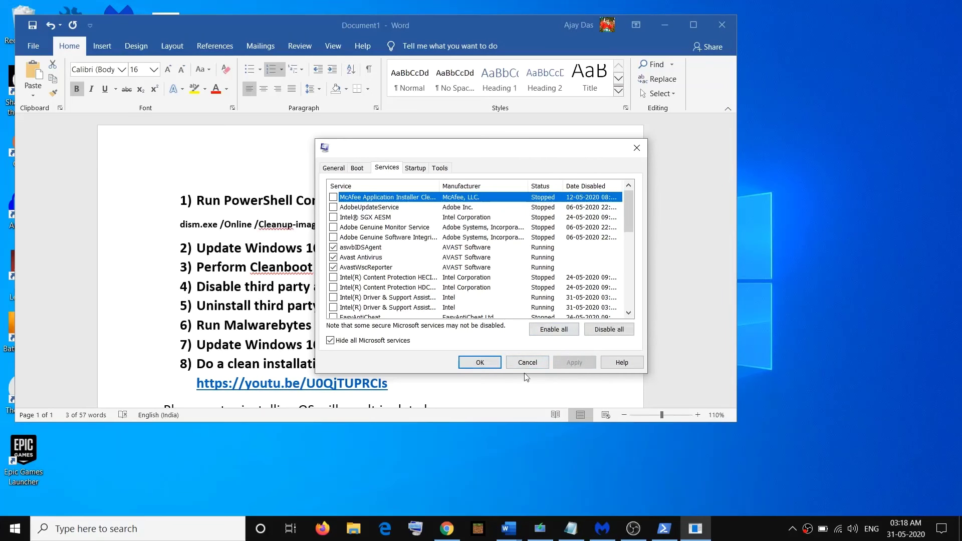
pyautogui.click(480, 362)
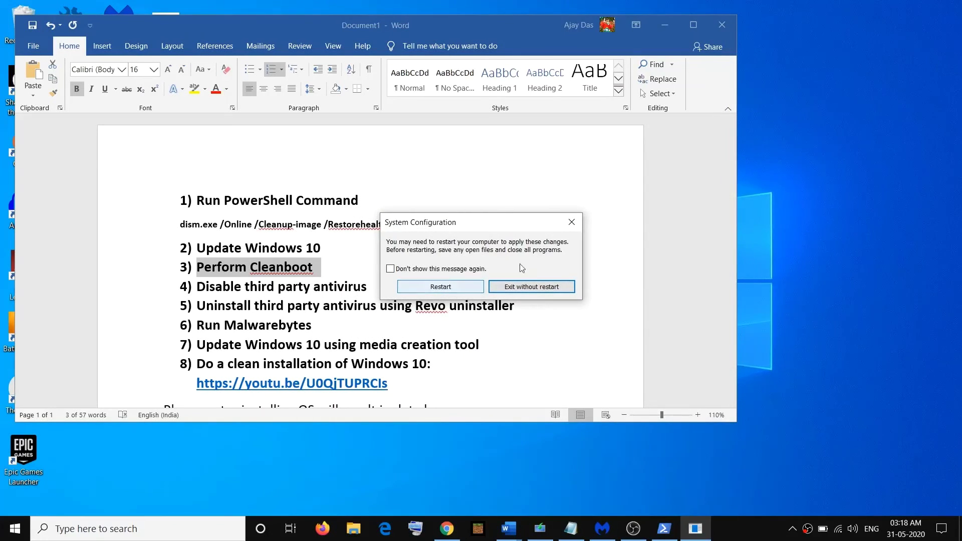
pyautogui.click(572, 222)
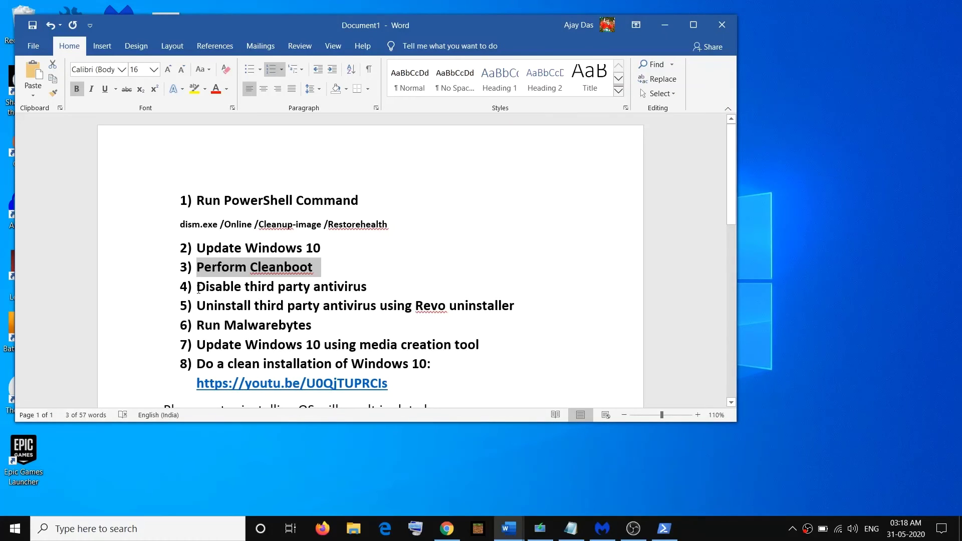
# Highlight the "Disable third party antivirus" item in the Word checklist
pyautogui.moveTo(198, 290)
pyautogui.mouseDown()
pyautogui.moveTo(341, 285)
pyautogui.moveTo(196, 287)
pyautogui.mouseUp()
pyautogui.click(376, 293)
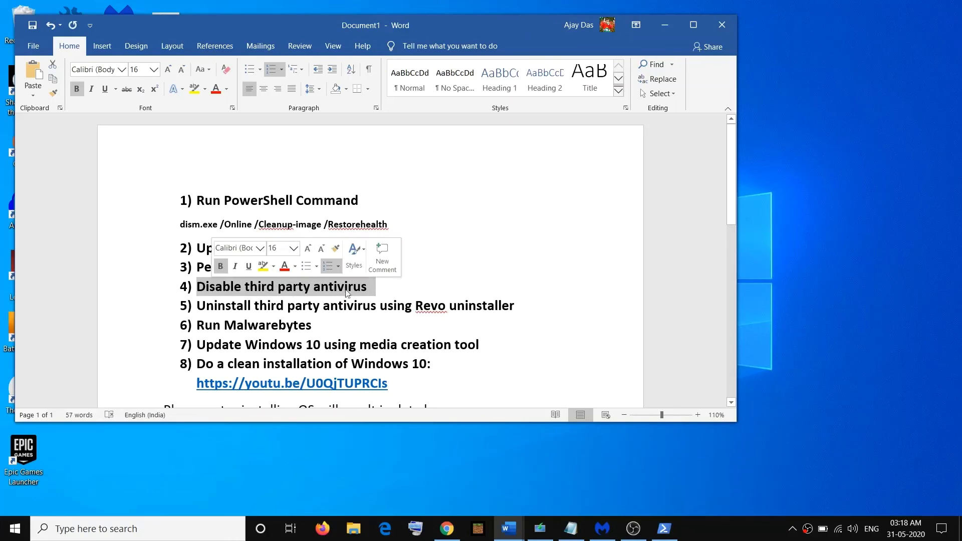
pyautogui.click(370, 287)
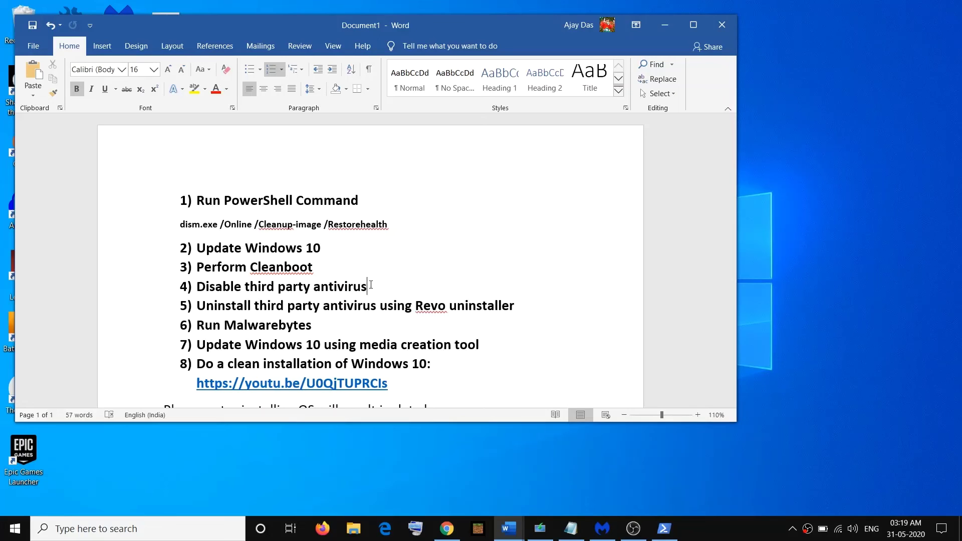
pyautogui.moveTo(197, 287); pyautogui.dragTo(376, 288)
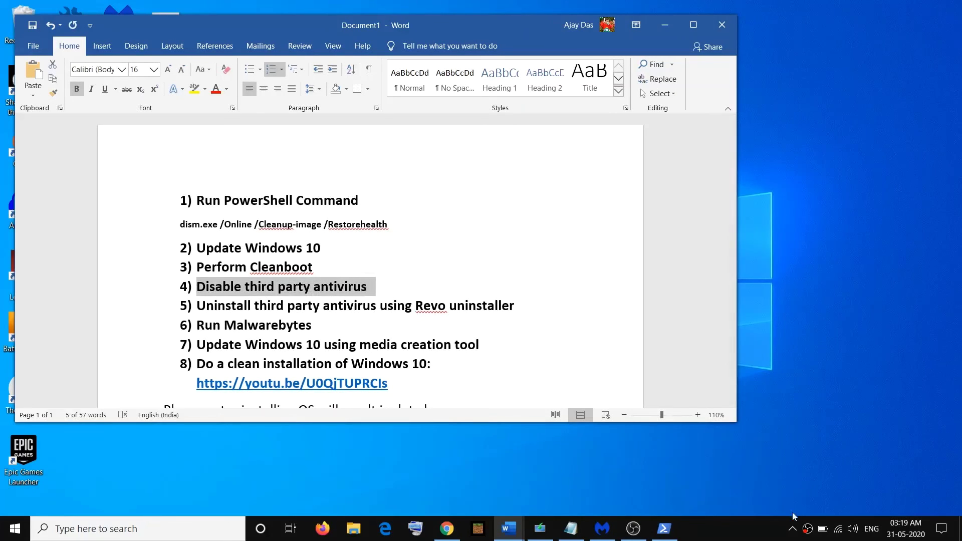
# Look at the Avast shields control options for disabling the antivirus, and dismiss them without choosing one
pyautogui.click(793, 531)
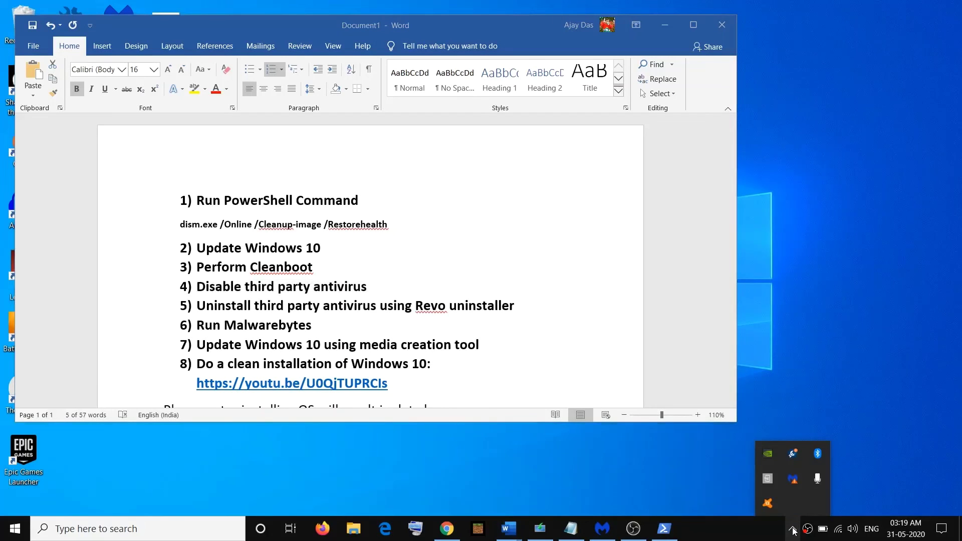
pyautogui.rightClick(771, 506)
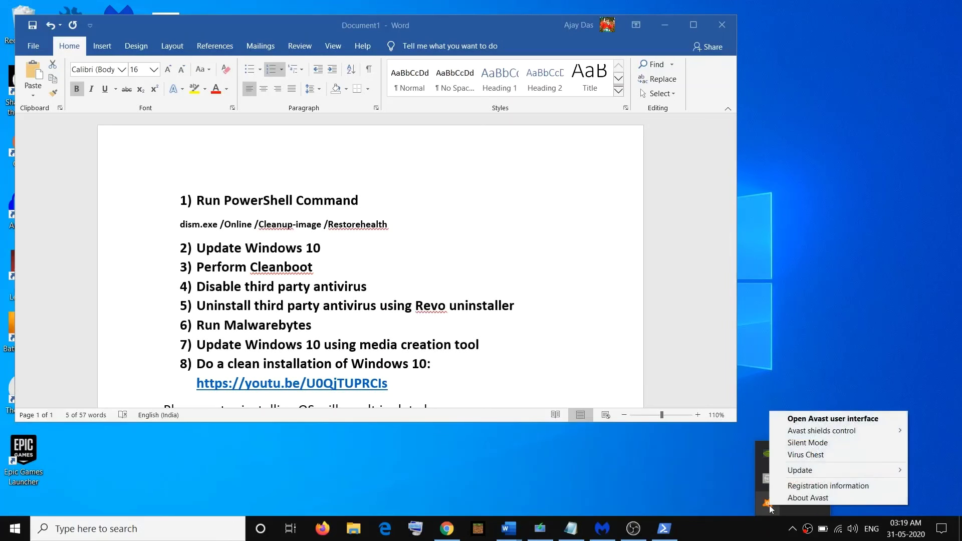
pyautogui.moveTo(815, 432)
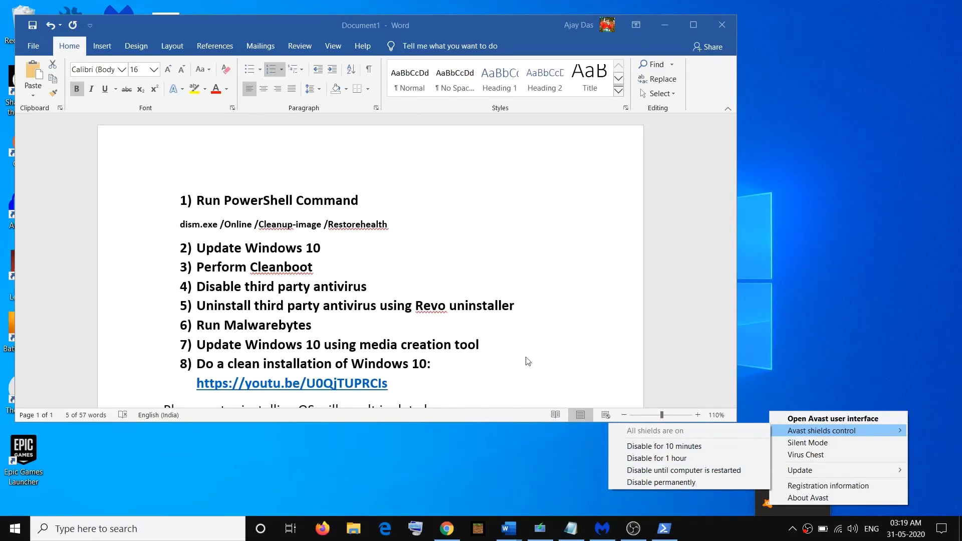
pyautogui.click(358, 292)
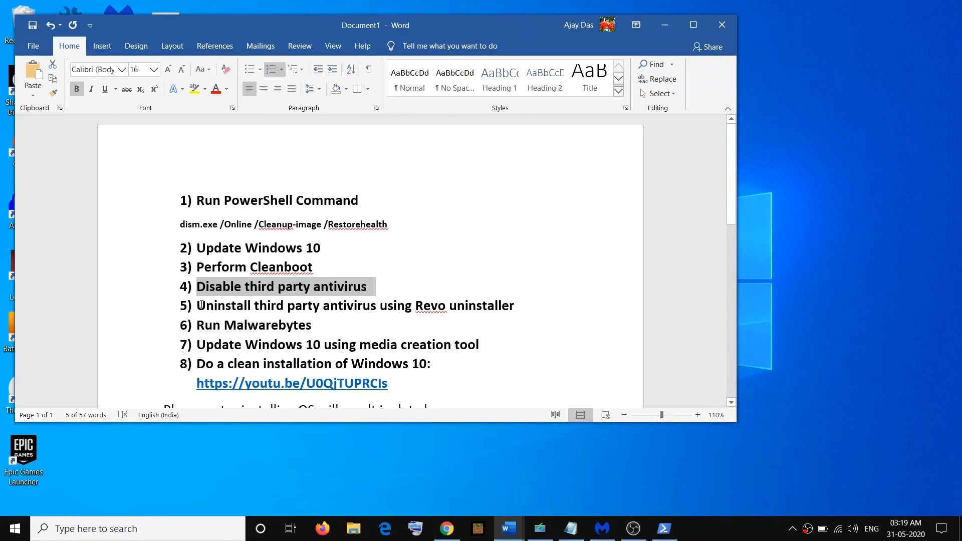
# Highlight the "Uninstall third party antivirus using Revo uninstaller" item in the Word checklist
pyautogui.moveTo(201, 305); pyautogui.dragTo(513, 307)
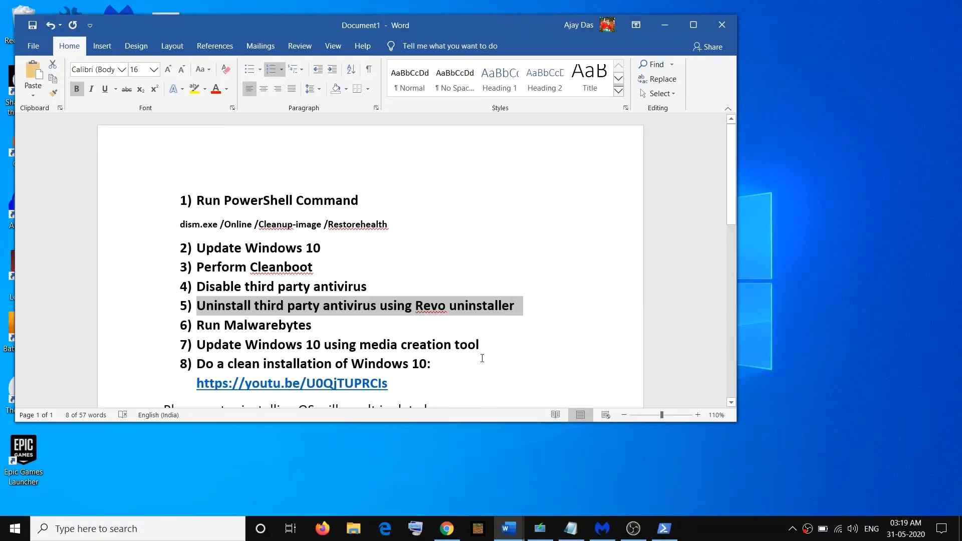
pyautogui.click(326, 326)
pyautogui.moveTo(206, 306); pyautogui.dragTo(323, 306)
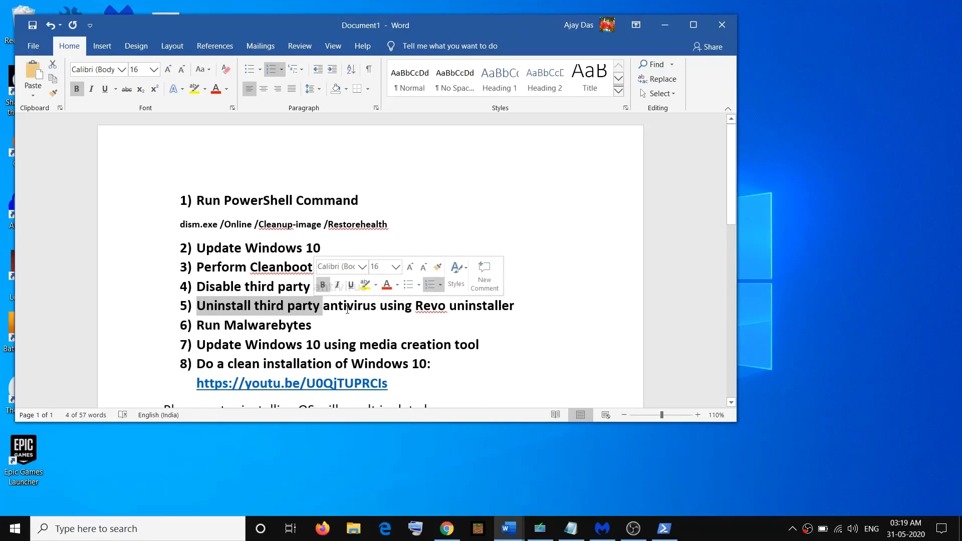
# Highlight "Revo uninstaller" in the fifth checklist item, and open a new maximized Chrome window
pyautogui.click(285, 306)
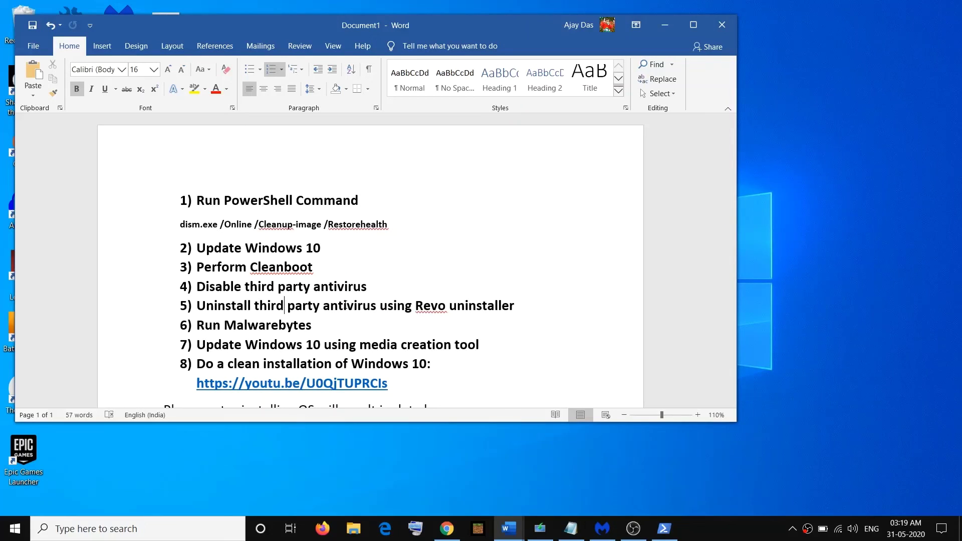
pyautogui.moveTo(528, 307); pyautogui.dragTo(431, 309)
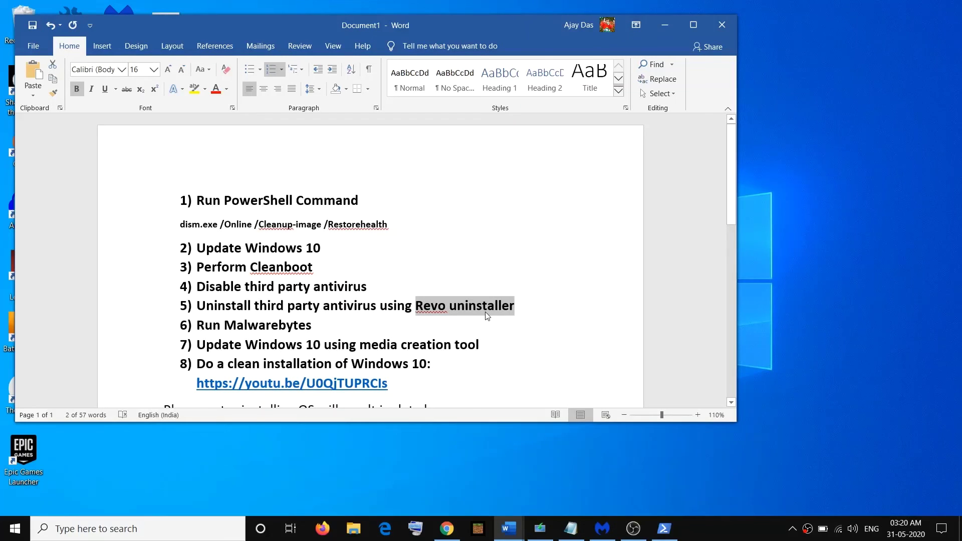
pyautogui.click(453, 532)
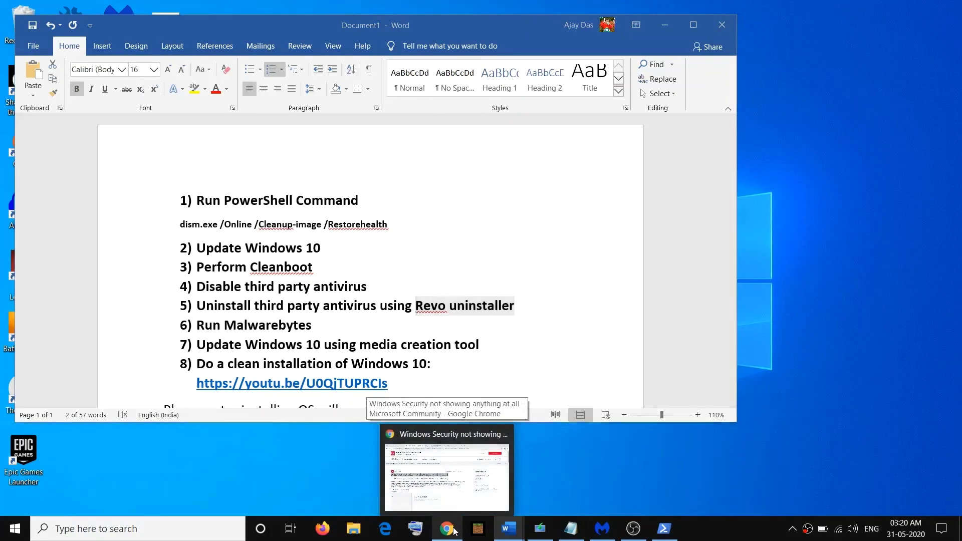
pyautogui.rightClick(450, 532)
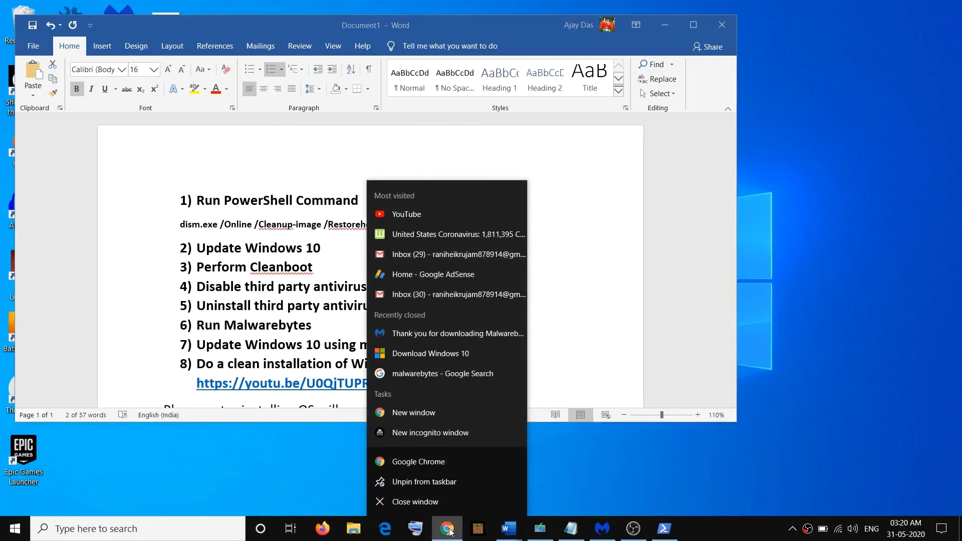
pyautogui.click(414, 412)
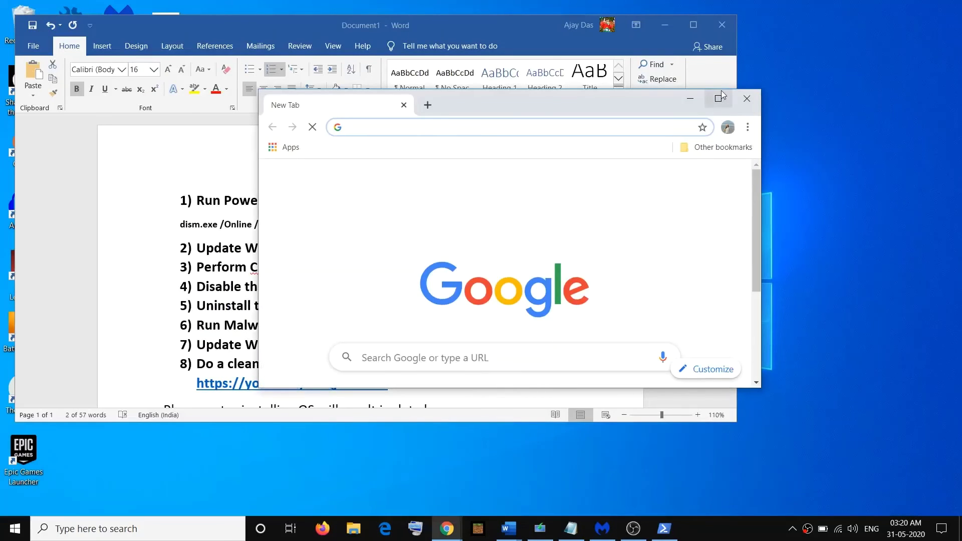
pyautogui.click(722, 99)
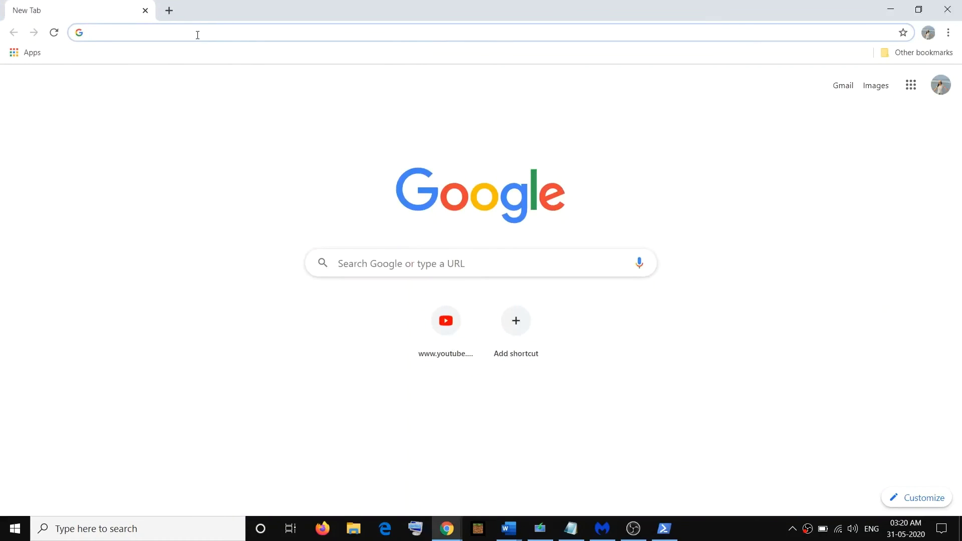
# Search Google for "revo uninstaller" and open the Revo Uninstaller Free page
pyautogui.write('revo')
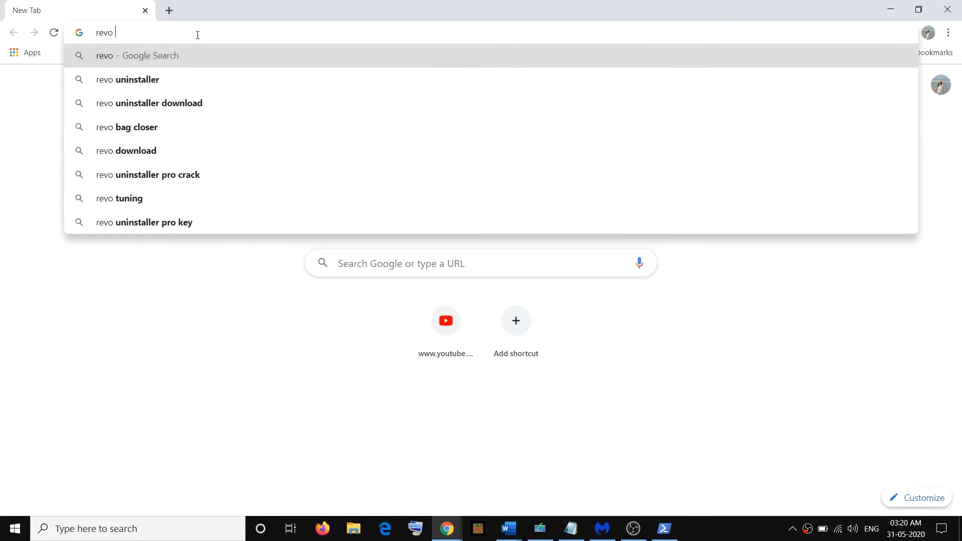
pyautogui.press('Down')
pyautogui.press('Return')
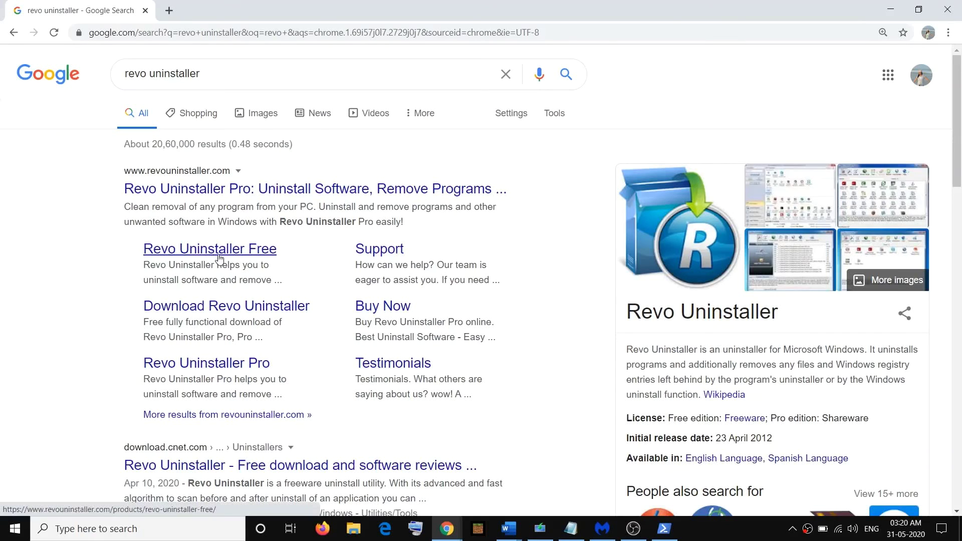
pyautogui.click(254, 253)
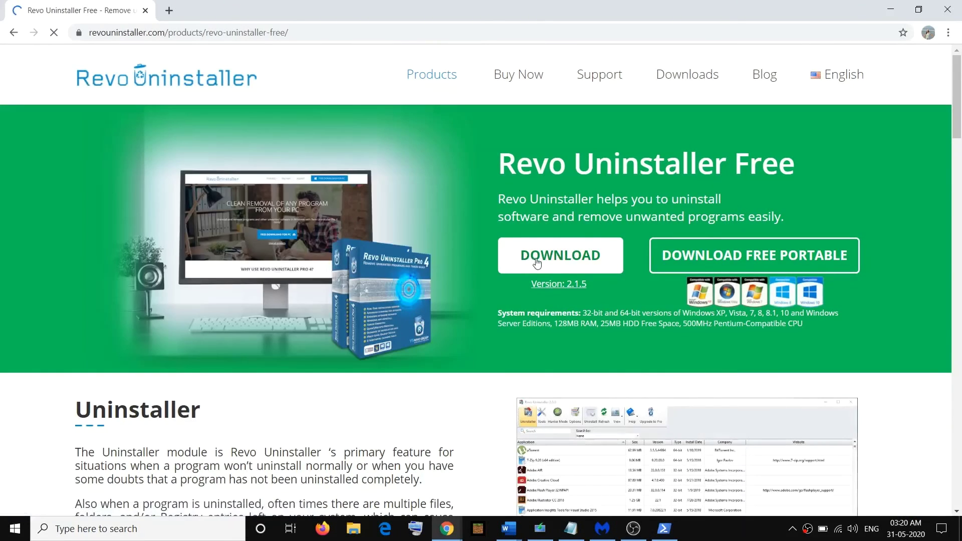
# Show the desktop and select the Revo Uninstaller Pro shortcut
pyautogui.moveTo(823, 63)
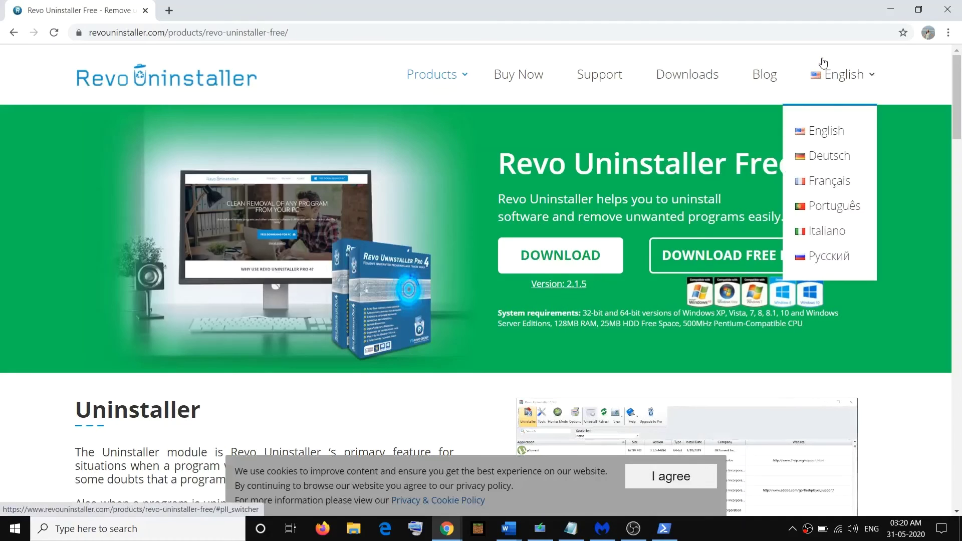
pyautogui.press('super+d')
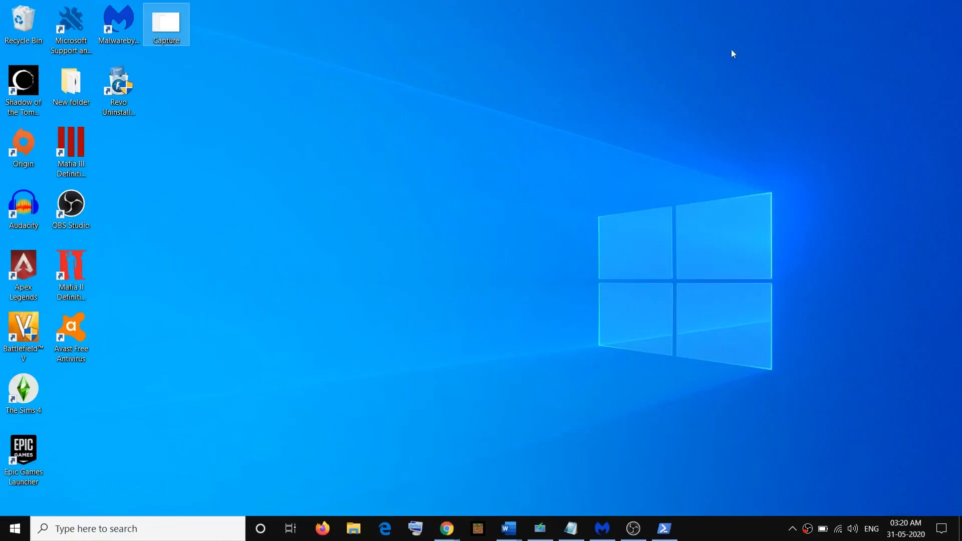
pyautogui.click(127, 101)
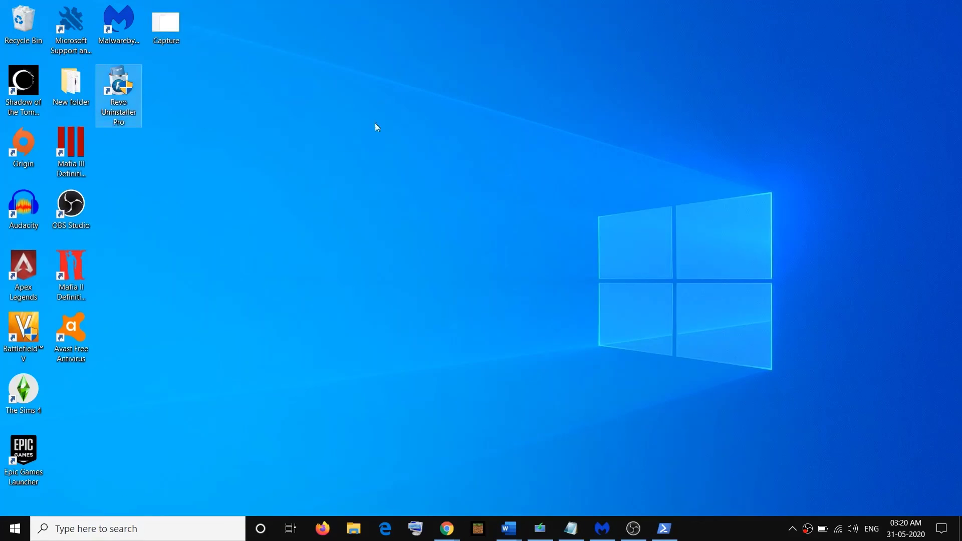
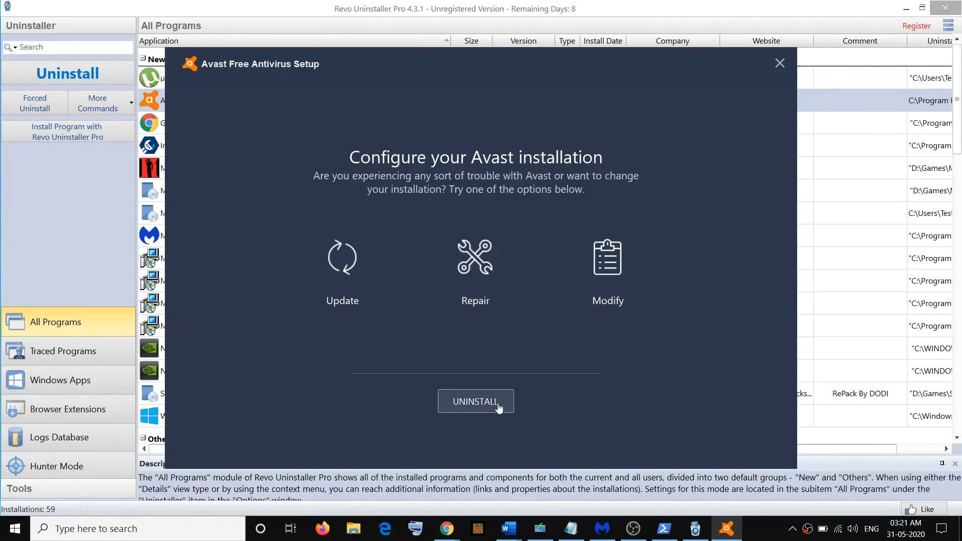
# Uninstall Avast Free Antivirus through its setup and close the setup without restarting the computer
pyautogui.click(487, 404)
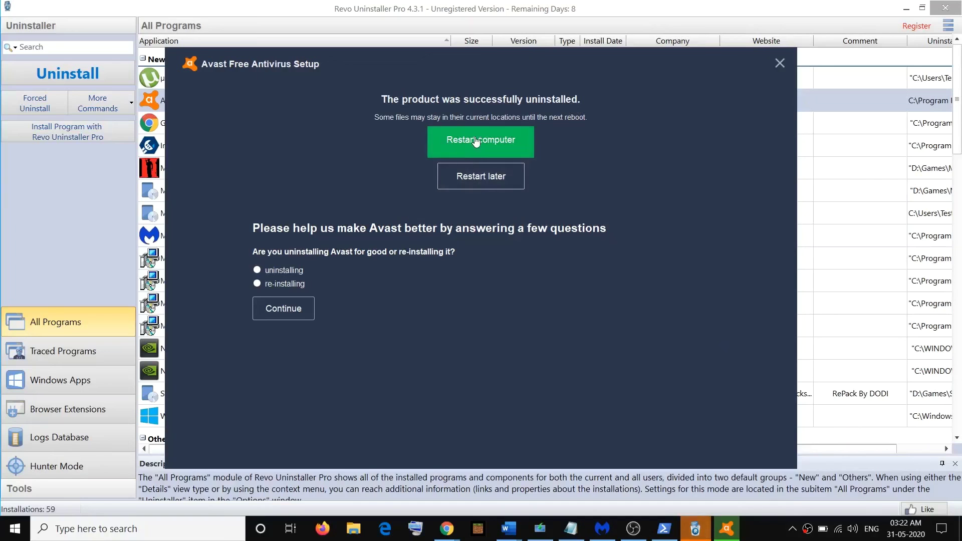
pyautogui.click(781, 64)
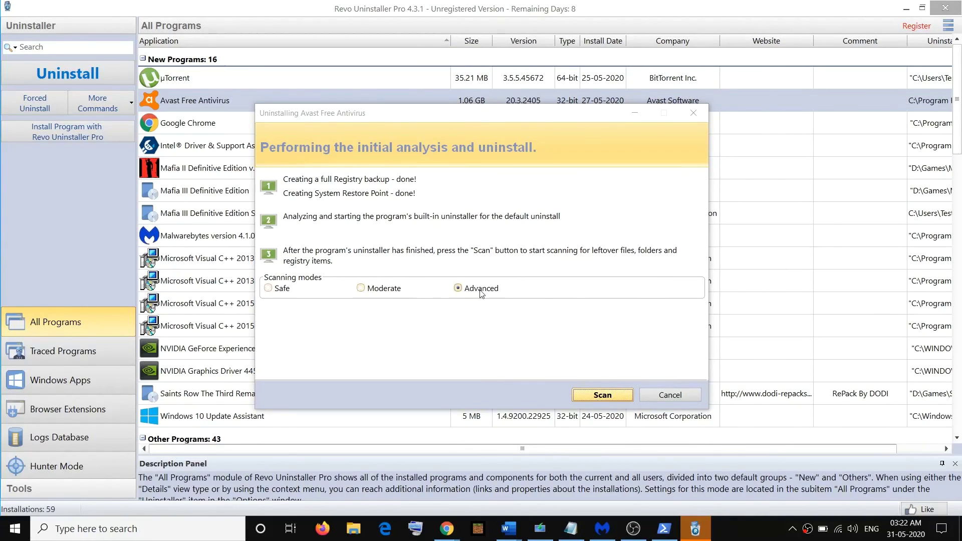
# Scan for Avast leftovers in Advanced mode and delete all leftover registry items
pyautogui.click(604, 396)
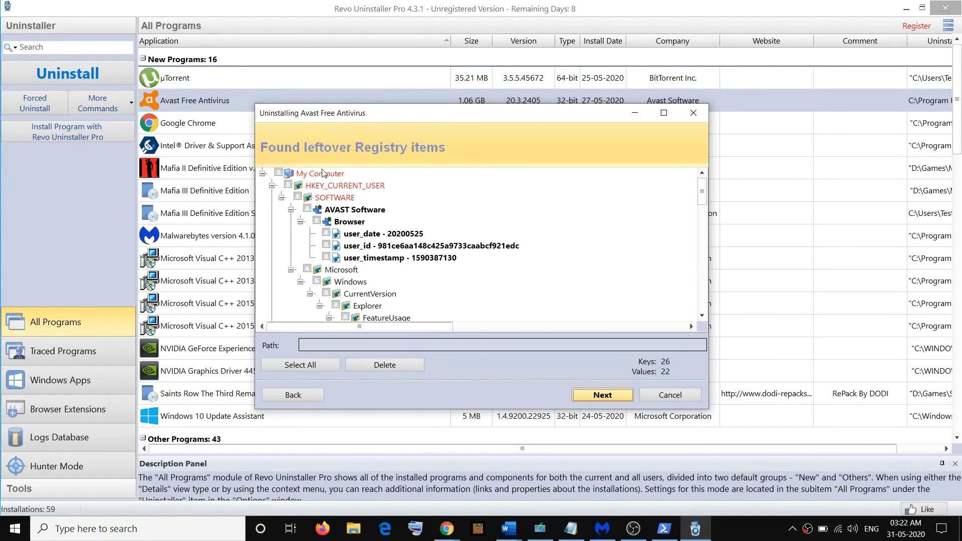
pyautogui.click(301, 367)
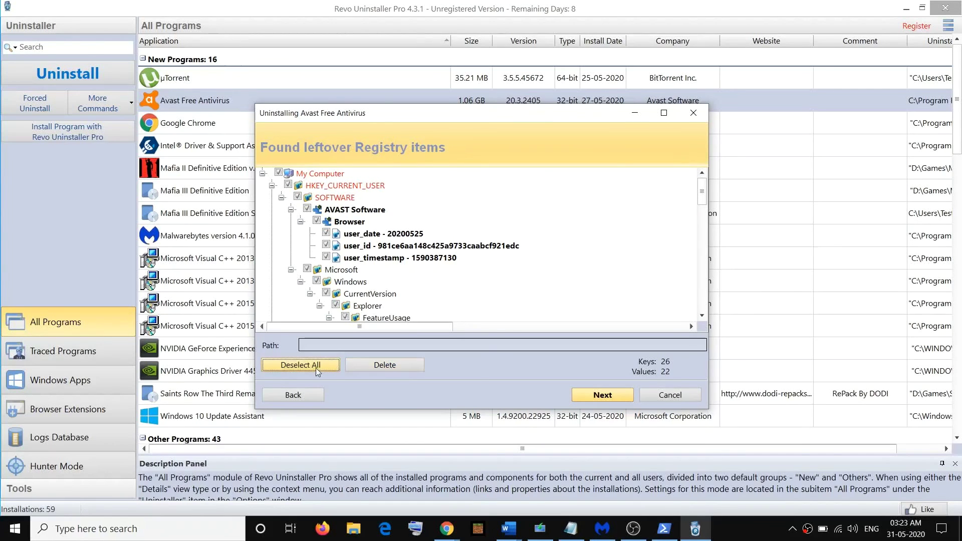
pyautogui.click(383, 371)
pyautogui.click(501, 293)
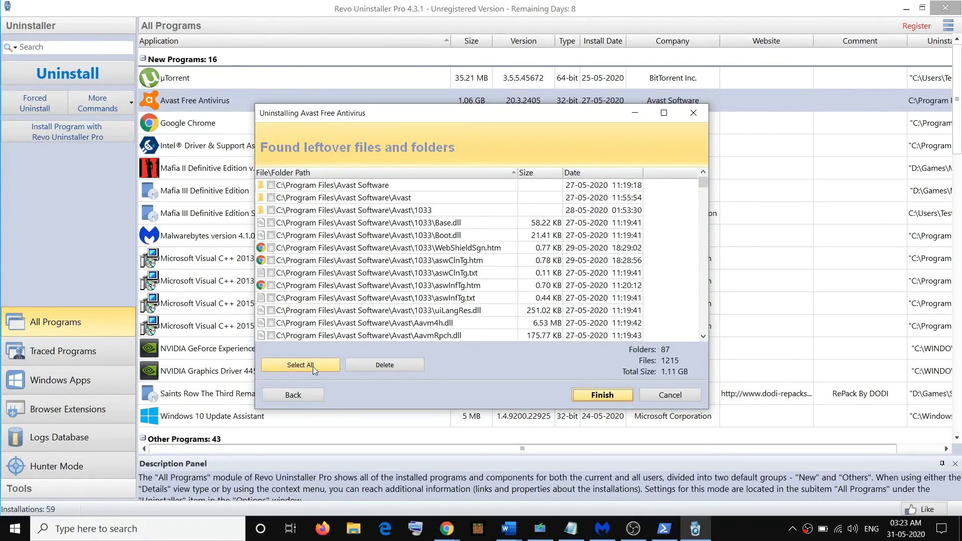
# Delete all leftover Avast files and folders, and finish the uninstall
pyautogui.click(302, 365)
pyautogui.click(385, 365)
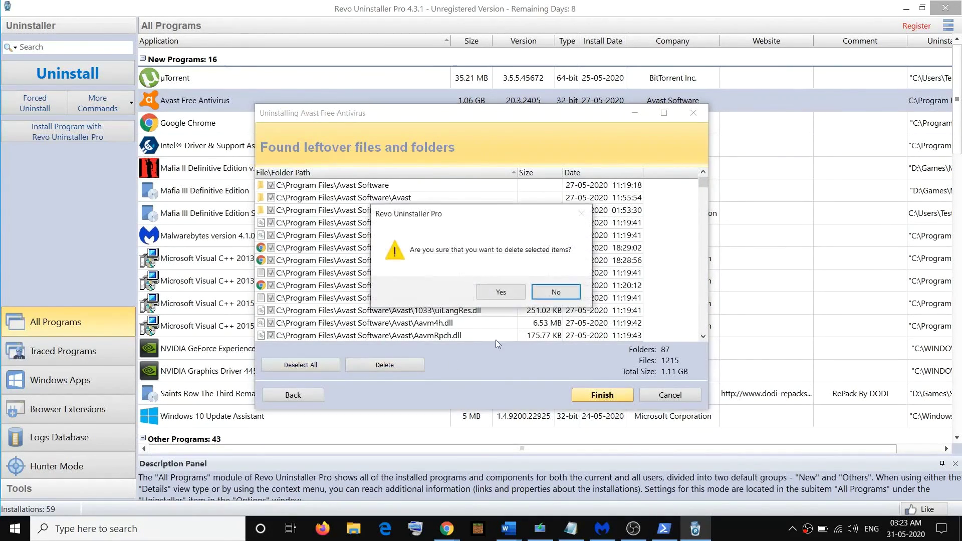
pyautogui.click(501, 293)
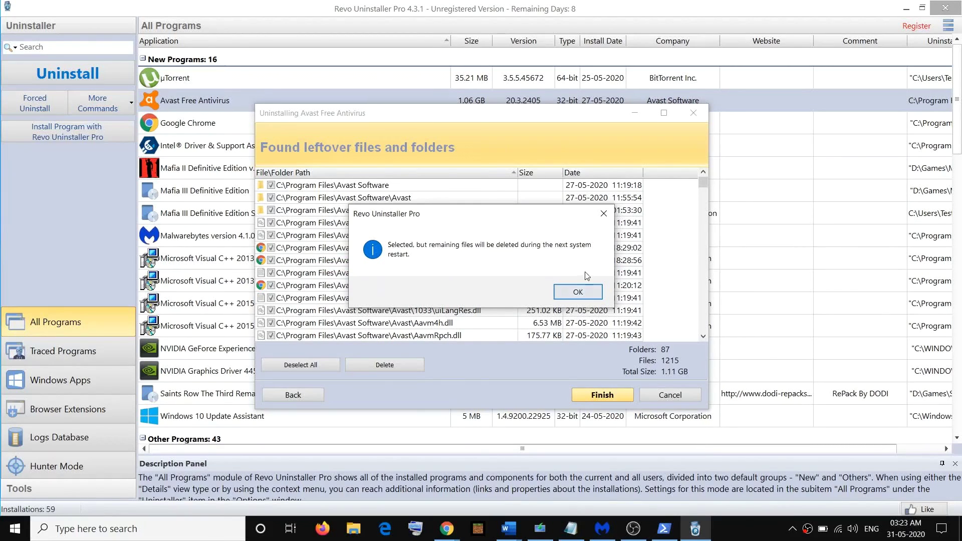
pyautogui.click(602, 215)
pyautogui.click(613, 396)
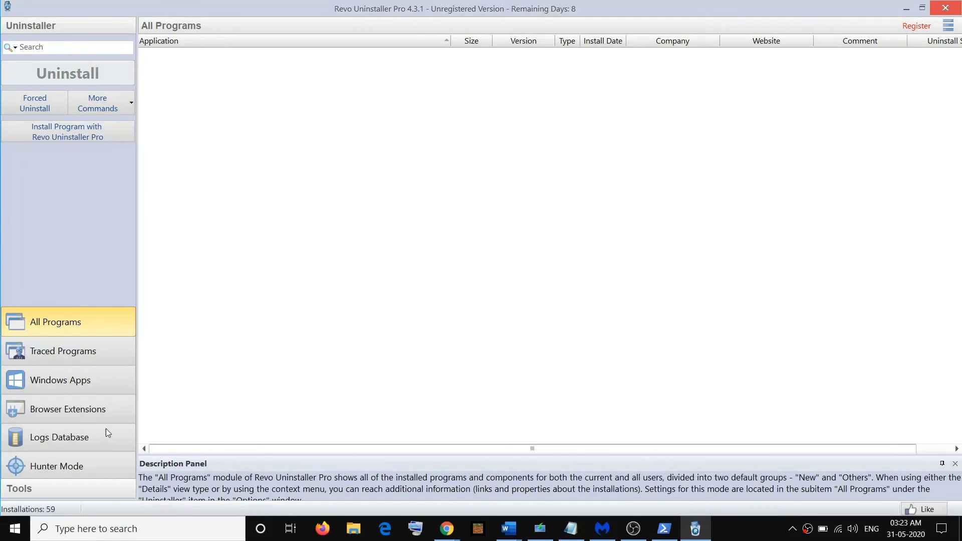
# Look at the Windows Restart power option and dismiss it without restarting
pyautogui.click(15, 533)
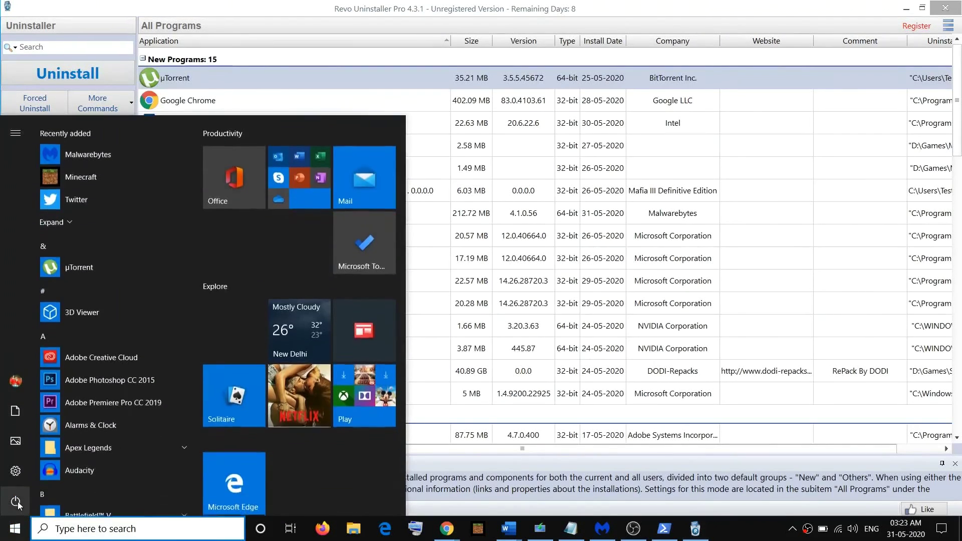
pyautogui.click(17, 502)
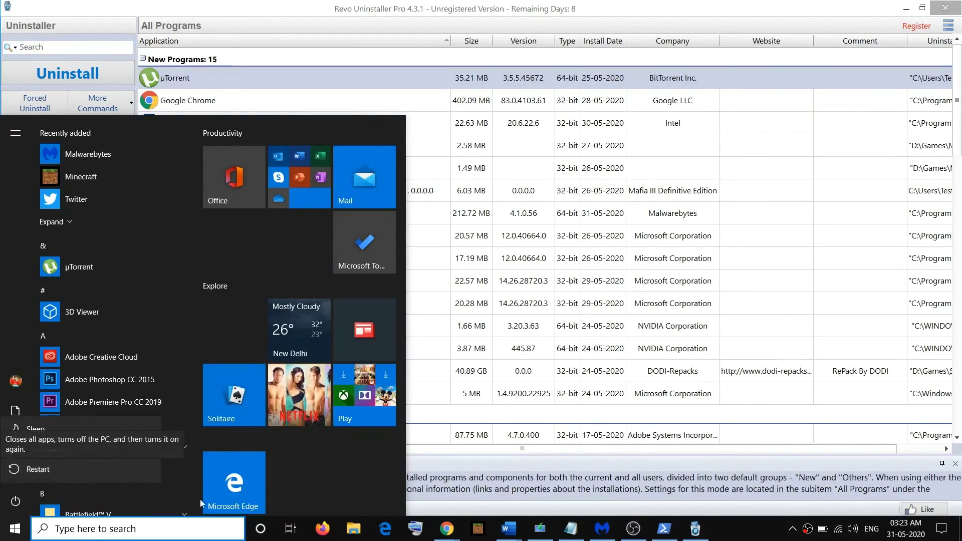
pyautogui.press('Escape')
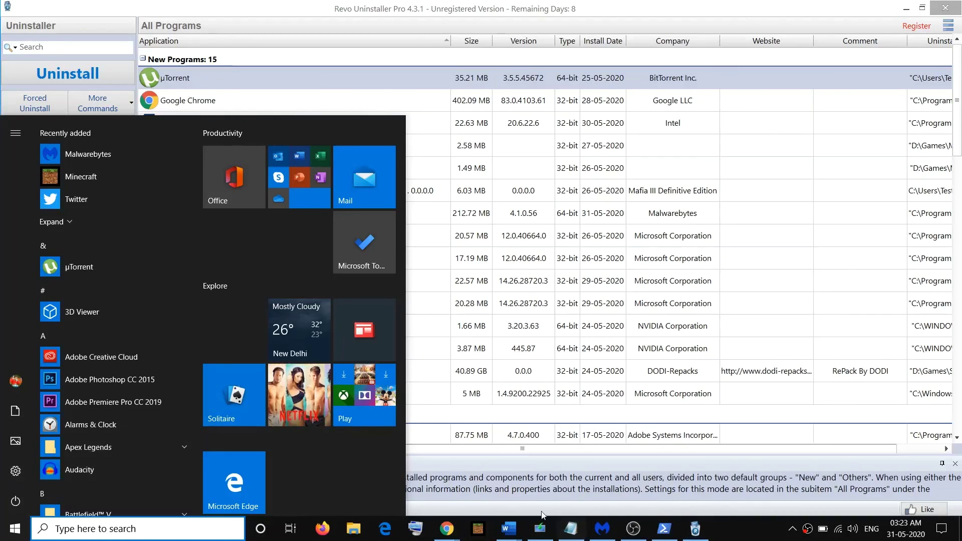
# Switch to Document1 in Word and highlight the "Run Malwarebytes" checklist item
pyautogui.moveTo(511, 530)
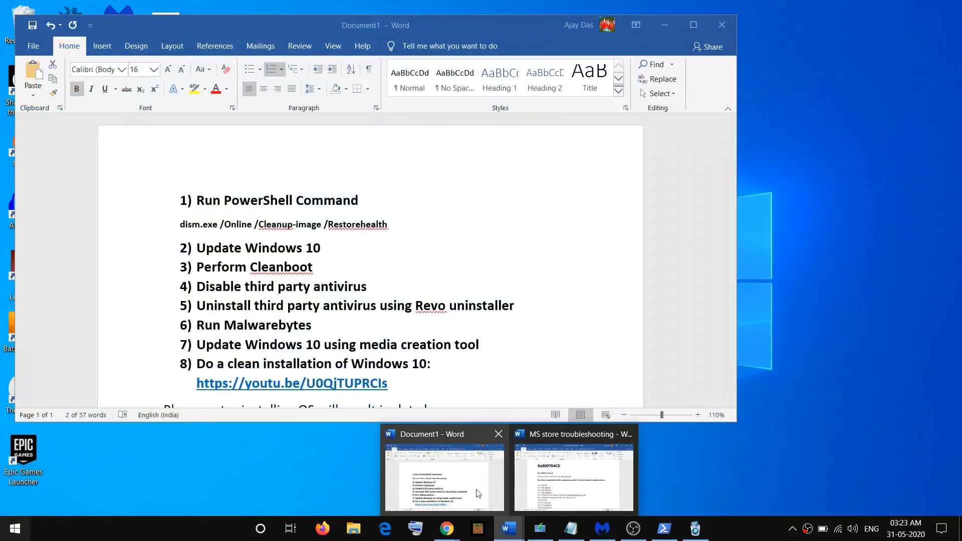
pyautogui.click(445, 477)
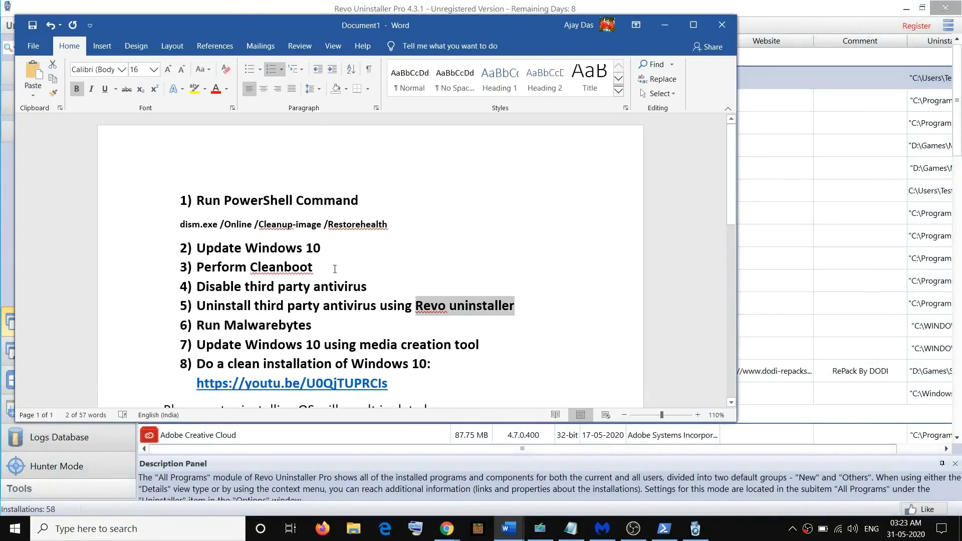
pyautogui.scroll(-1, 335, 270)
pyautogui.moveTo(204, 298); pyautogui.dragTo(320, 295)
# Search Google for "malwarebytes" in a new Chrome tab and open the Malwarebytes for Windows page
pyautogui.moveTo(446, 528)
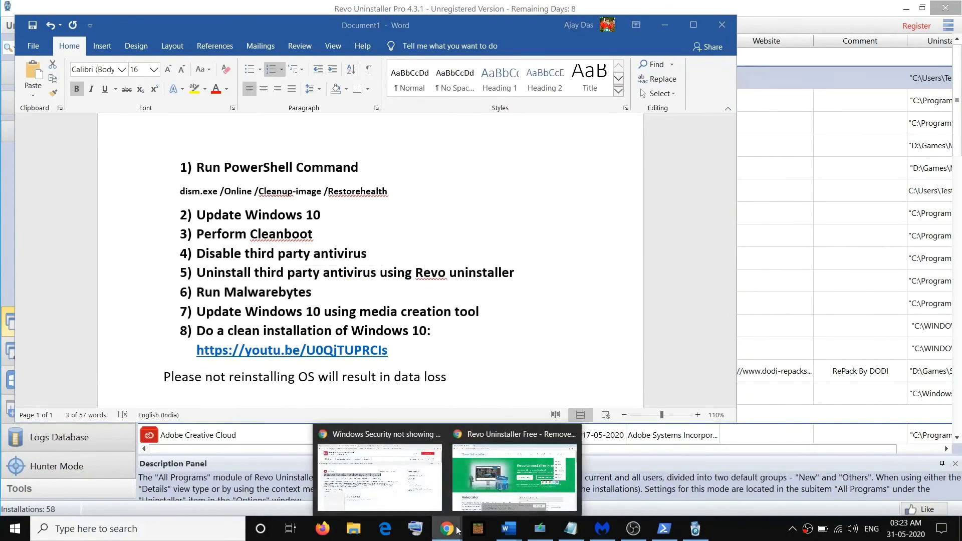
pyautogui.click(515, 476)
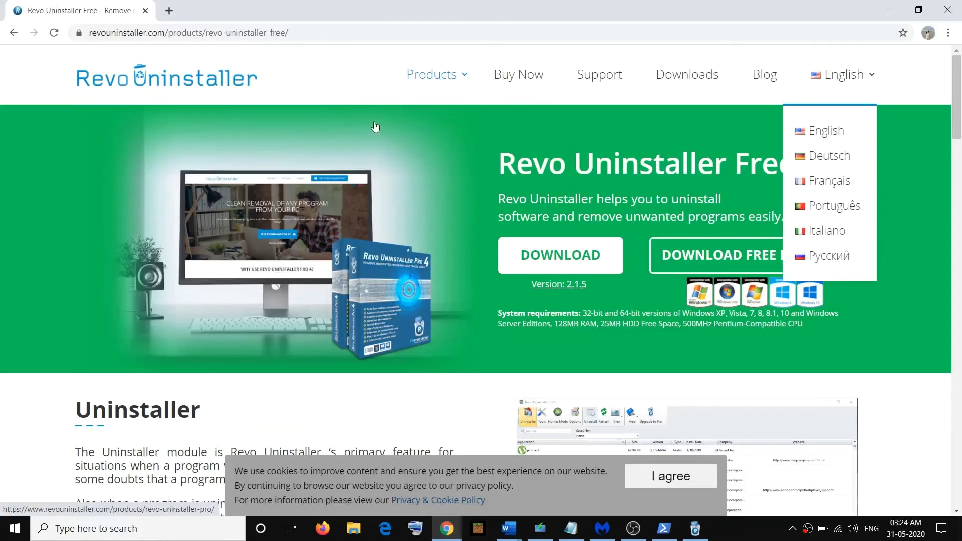
pyautogui.click(169, 11)
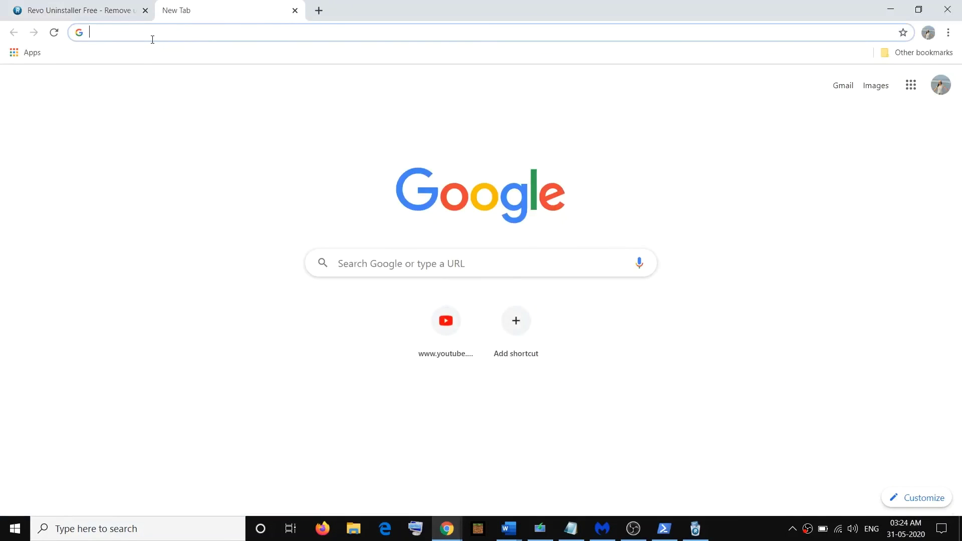
pyautogui.write('malwa')
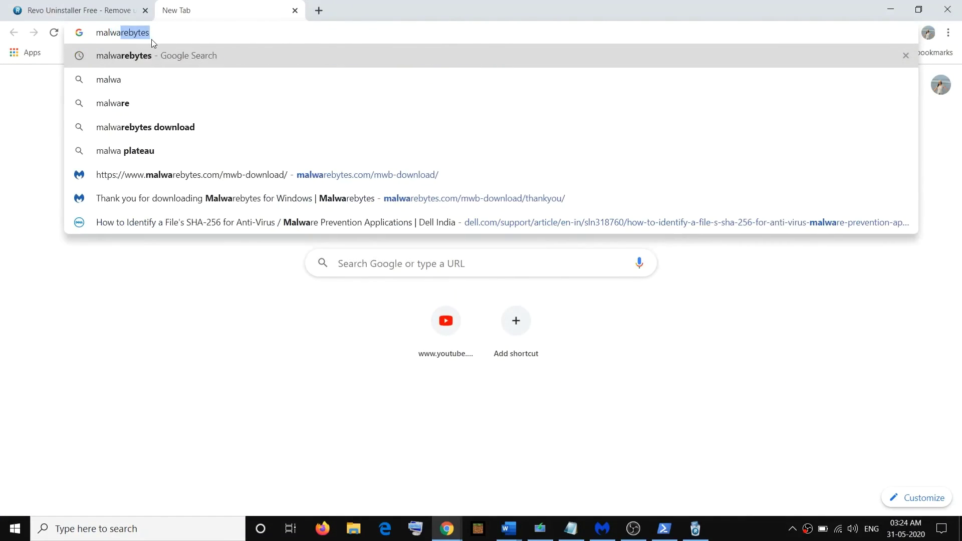
pyautogui.write('rebytes')
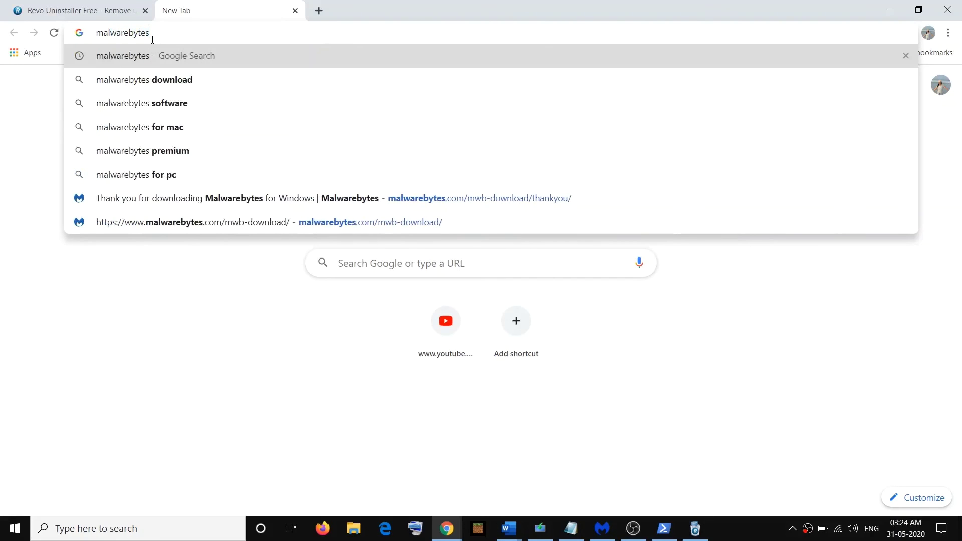
pyautogui.press('Return')
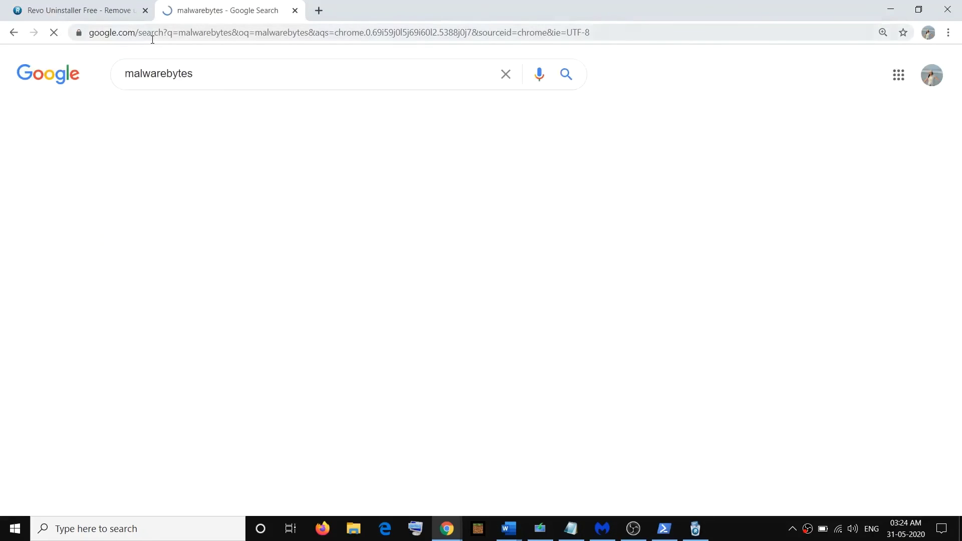
pyautogui.scroll(-1, 321, 201)
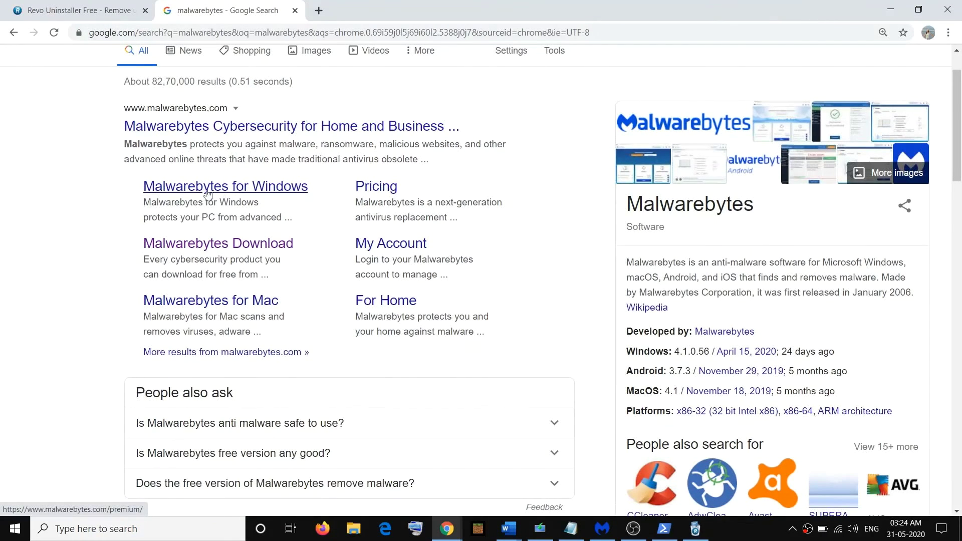
pyautogui.click(246, 199)
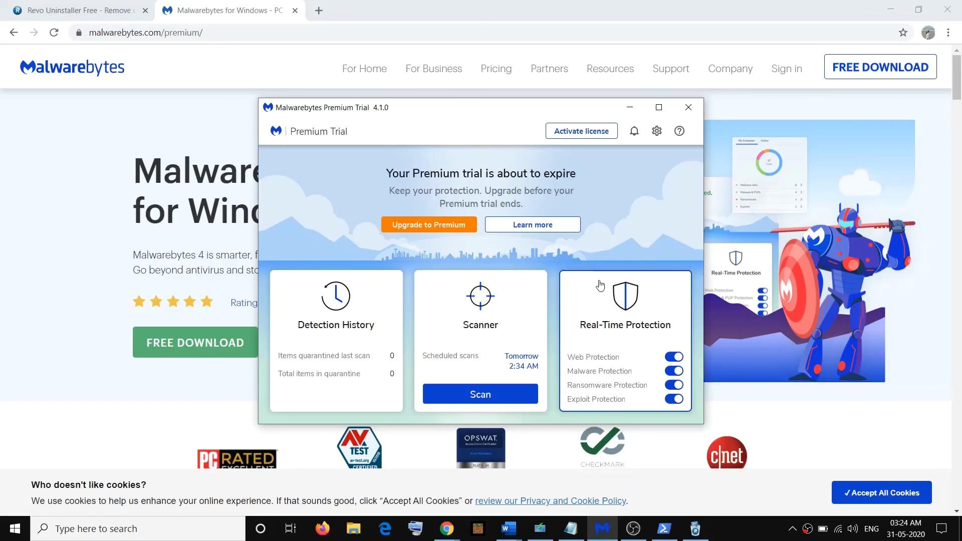
# Switch to Document1 in Word, highlight the "Update Windows 10 using media creation tool" checklist item, and minimize the document
pyautogui.click(509, 529)
pyautogui.click(441, 480)
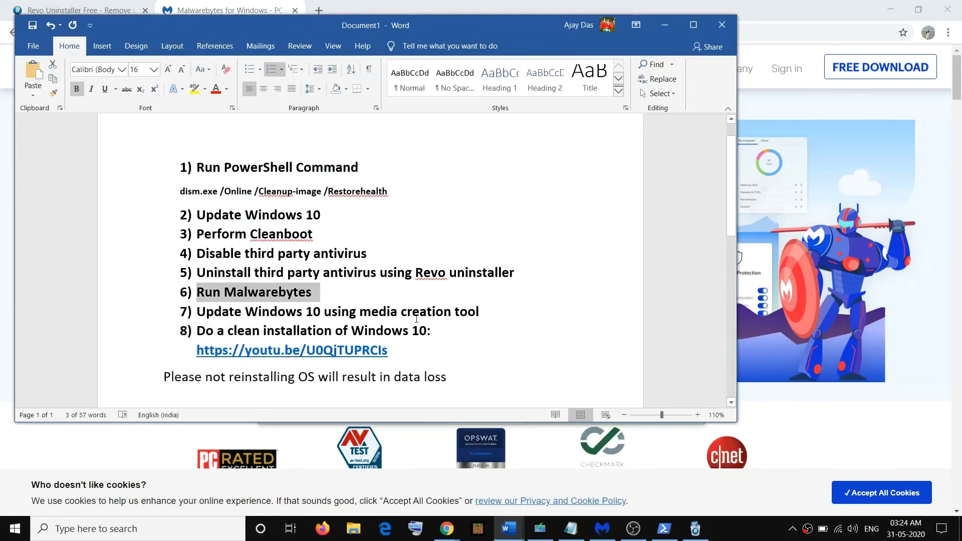
pyautogui.scroll(-1, 246, 252)
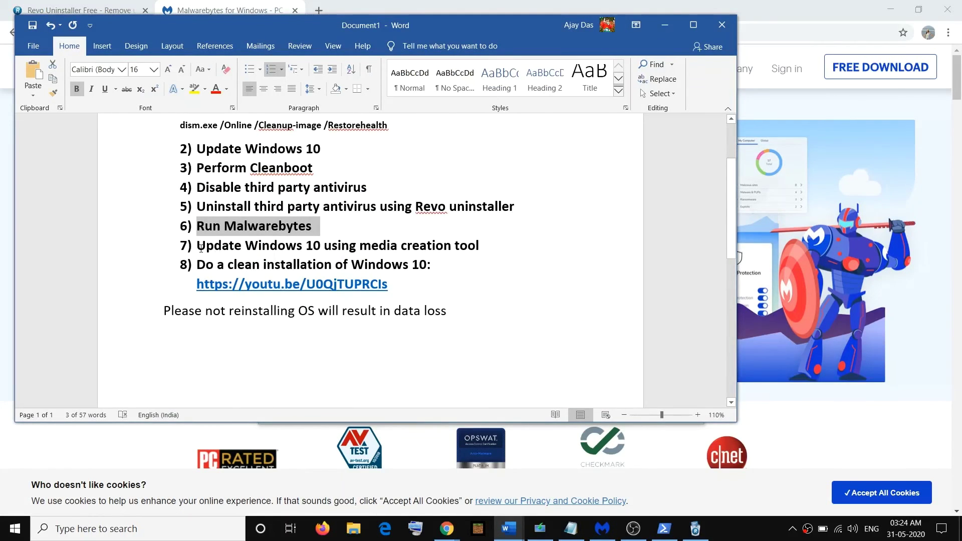
pyautogui.moveTo(200, 249); pyautogui.dragTo(470, 251)
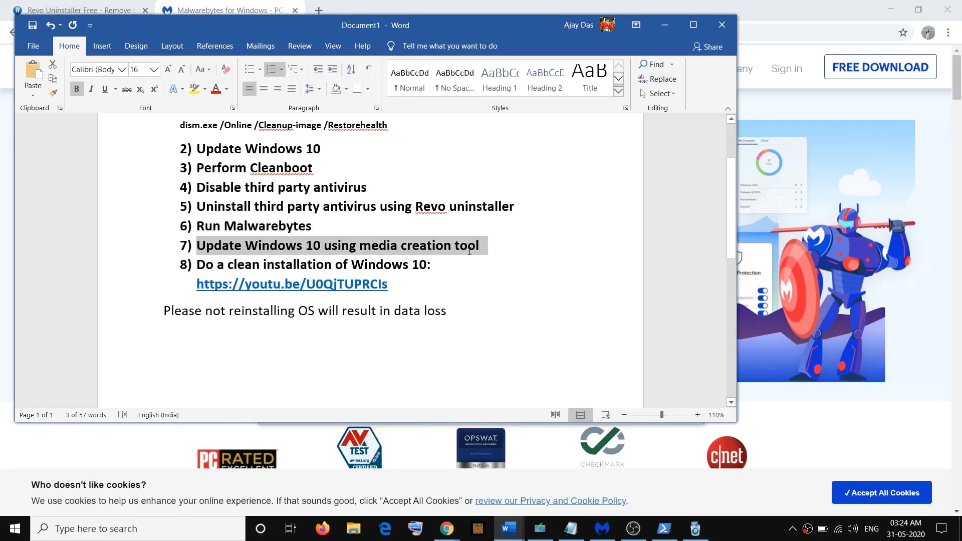
pyautogui.click(667, 26)
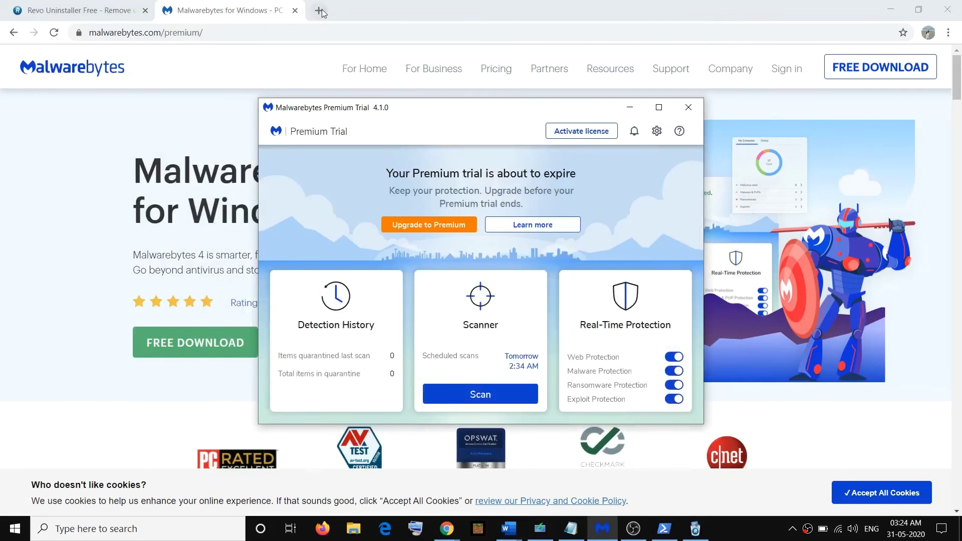
# Search Google for "media creation tool" in a new Chrome tab and open Microsoft's Windows 10 download page
pyautogui.click(322, 9)
pyautogui.write('m')
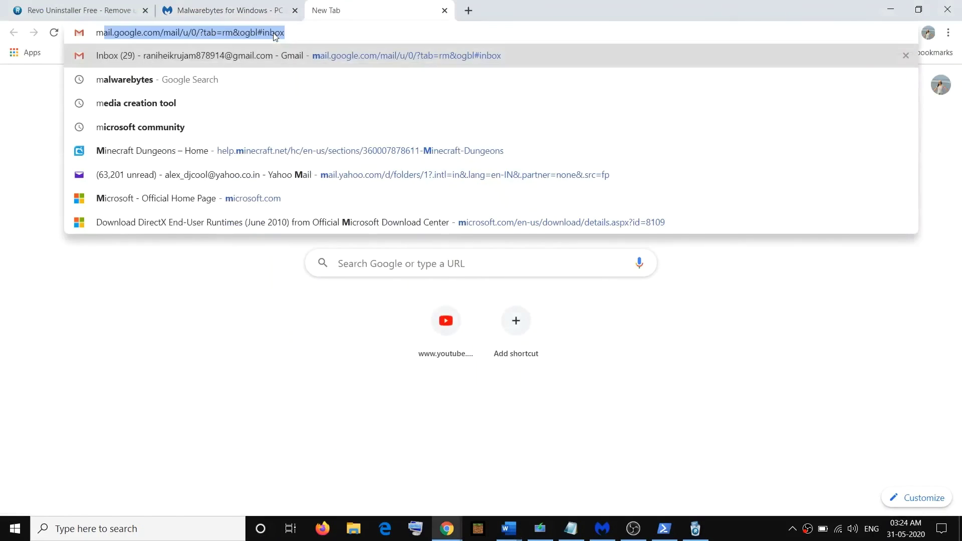
pyautogui.write('edia')
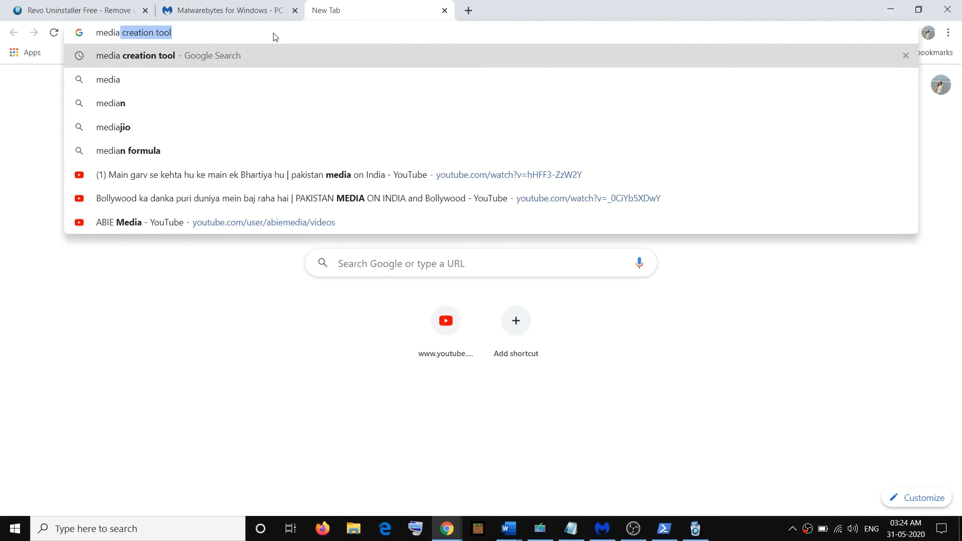
pyautogui.press('Right')
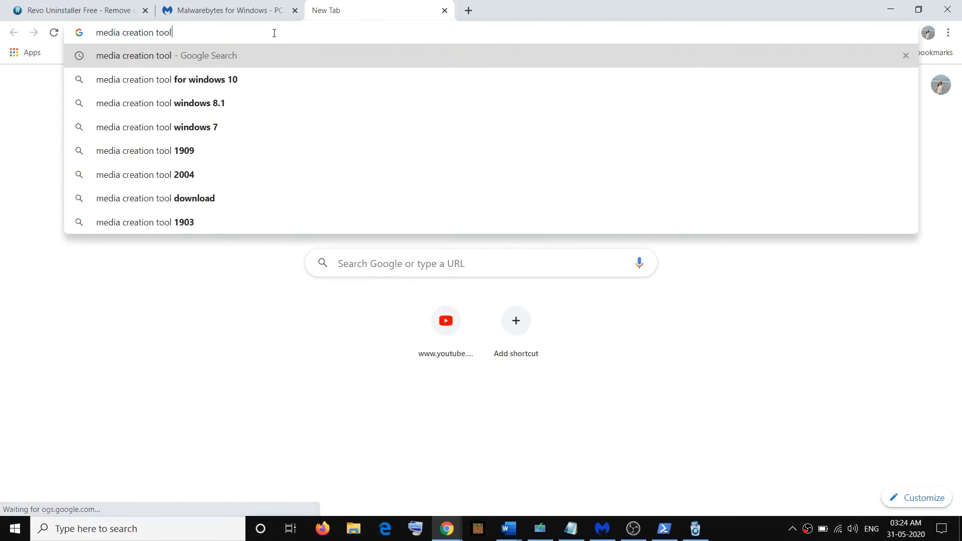
pyautogui.press('Return')
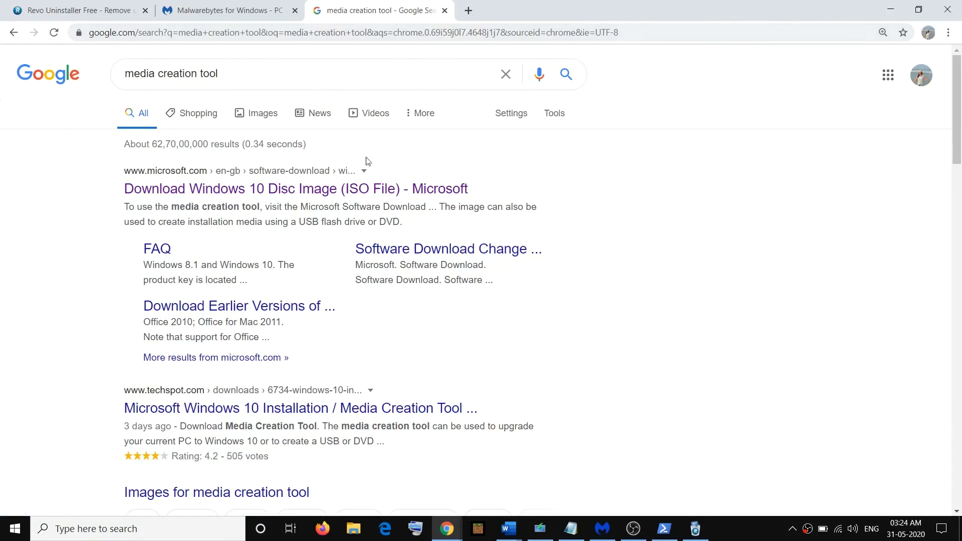
pyautogui.click(311, 194)
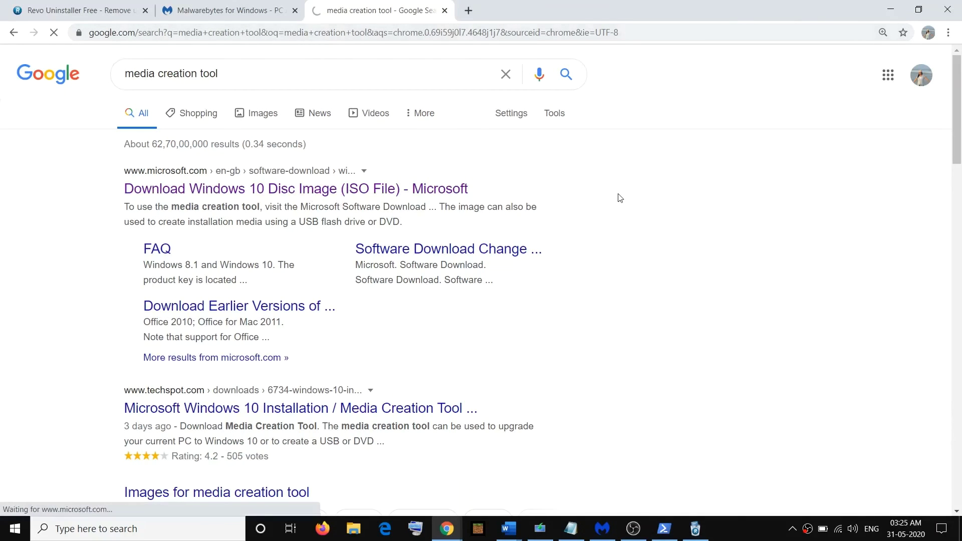
# Download the Windows 10 media creation tool and bring up the Windows 10 Setup window
pyautogui.scroll(-3, 502, 196)
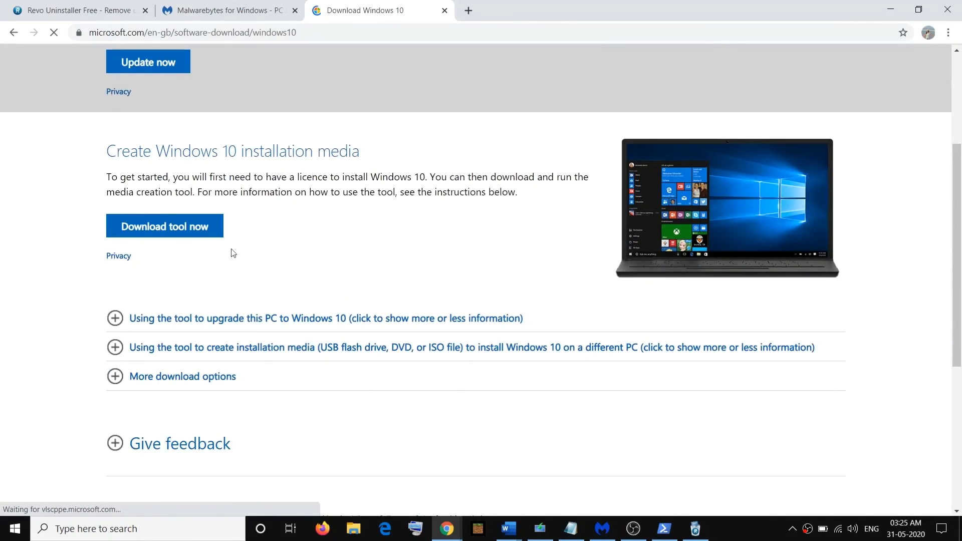
pyautogui.click(177, 239)
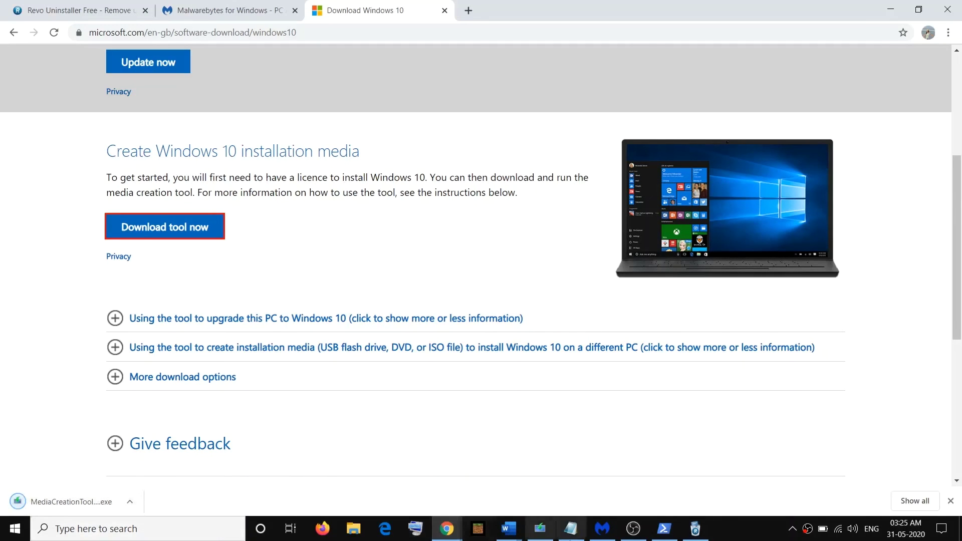
pyautogui.click(540, 529)
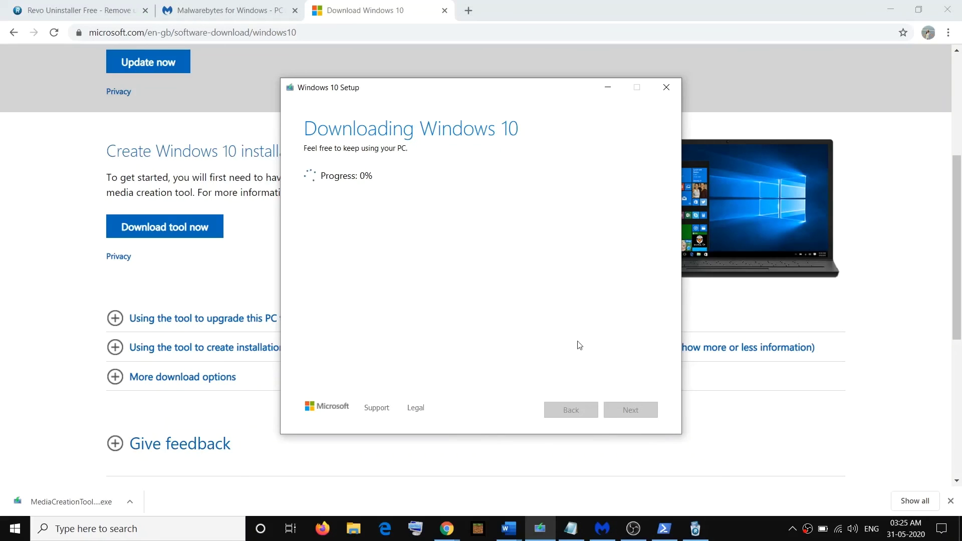
# Switch to Document1 in Word and highlight the "Do a clean installation of Windows 10" checklist item
pyautogui.click(509, 529)
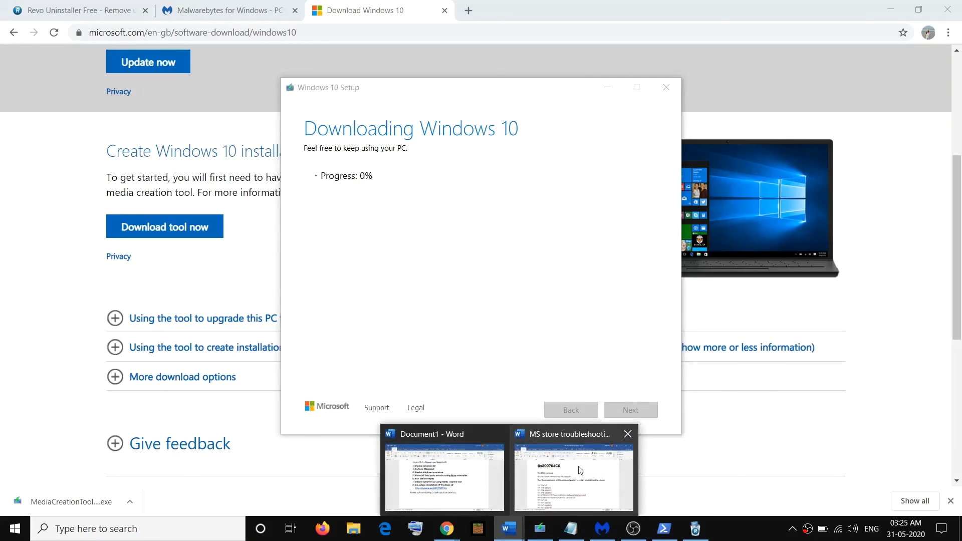
pyautogui.click(450, 490)
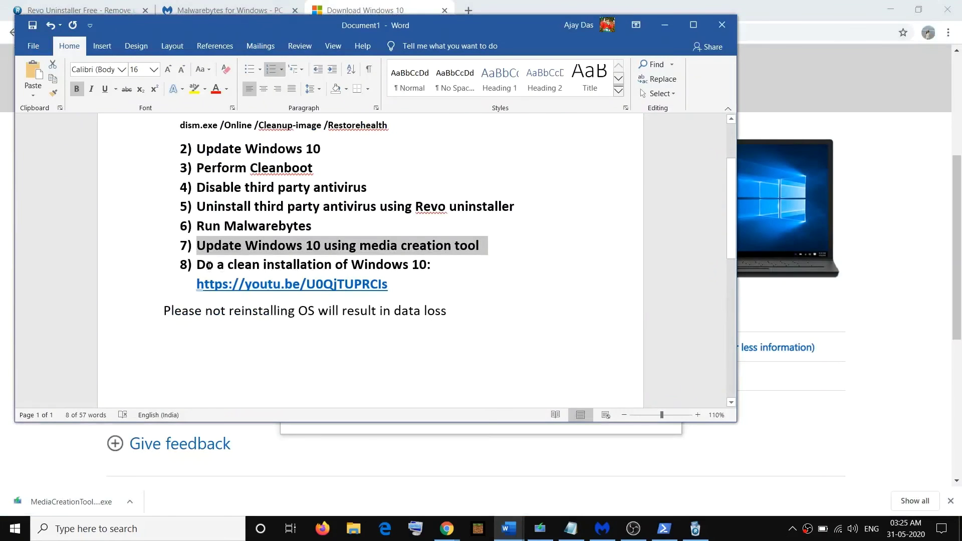
pyautogui.moveTo(197, 265); pyautogui.dragTo(436, 268)
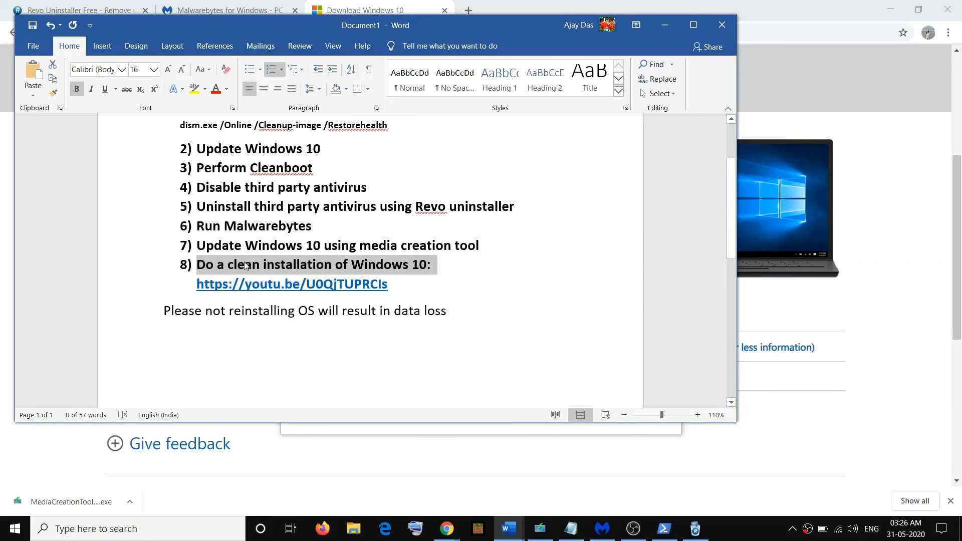
pyautogui.hotkey('ctrl', 'c')
# Highlight the note about data loss from reinstalling the OS and the YouTube link under the clean installation item
pyautogui.moveTo(299, 311); pyautogui.dragTo(469, 314)
pyautogui.click(455, 320)
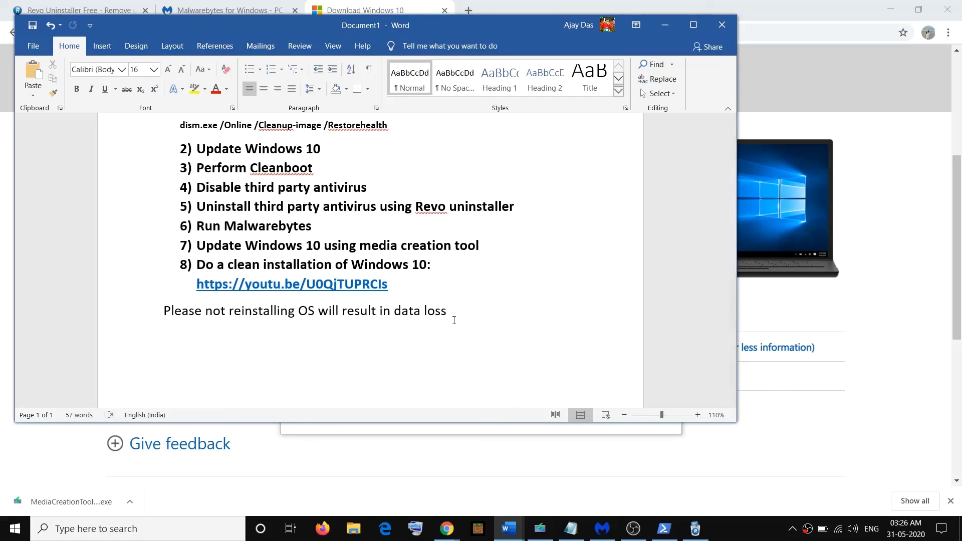
pyautogui.moveTo(454, 320); pyautogui.dragTo(229, 316)
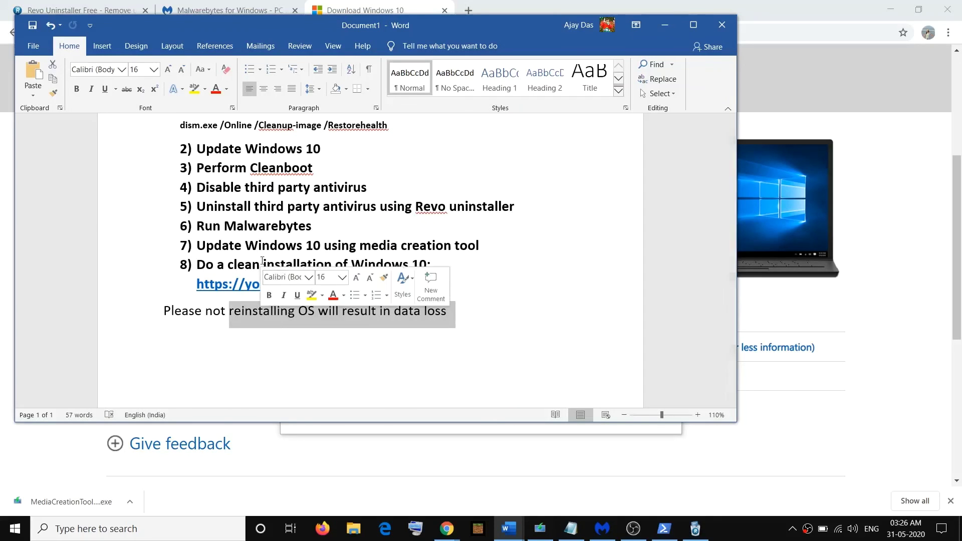
pyautogui.moveTo(228, 265); pyautogui.dragTo(315, 292)
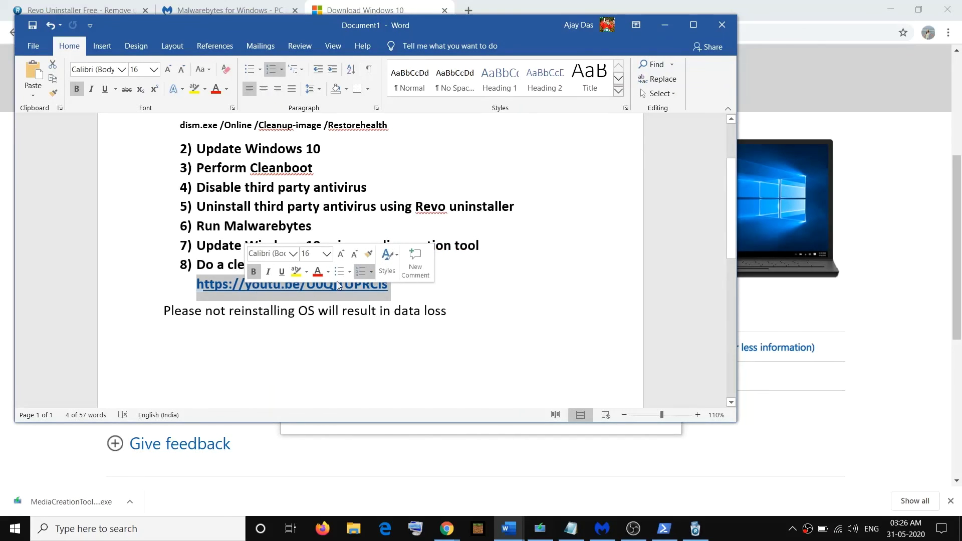
pyautogui.click(323, 315)
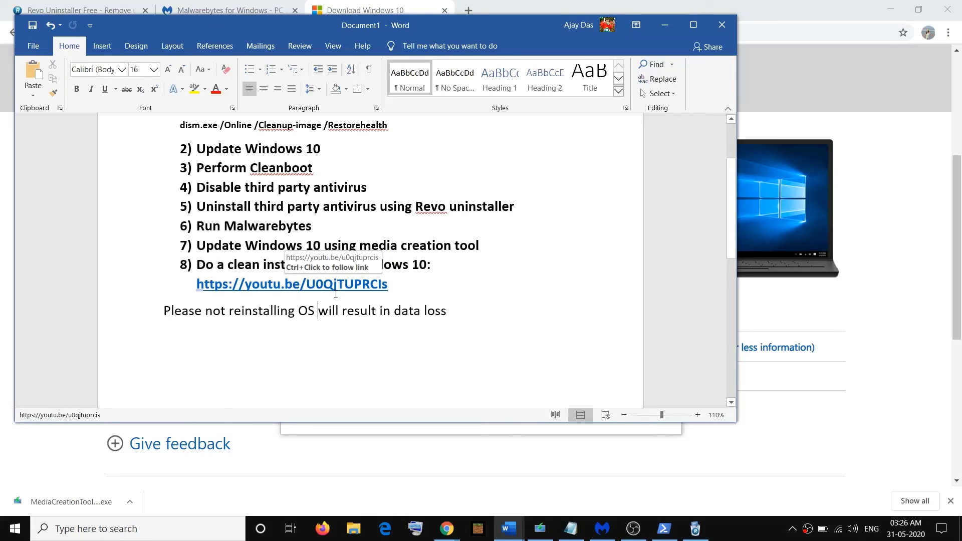
# Review the checklist from its first item and minimize Word to return to the Windows 10 Setup window
pyautogui.click(401, 290)
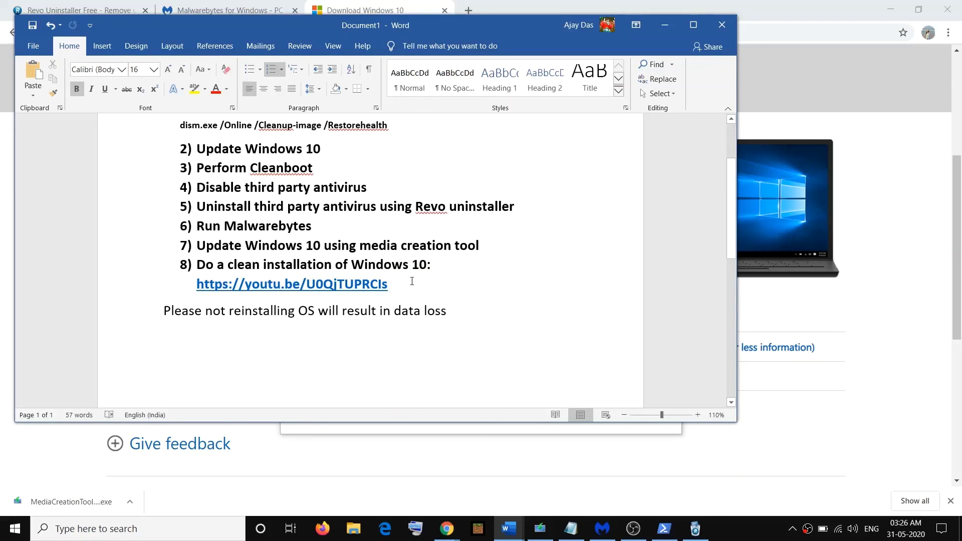
pyautogui.scroll(3, 408, 280)
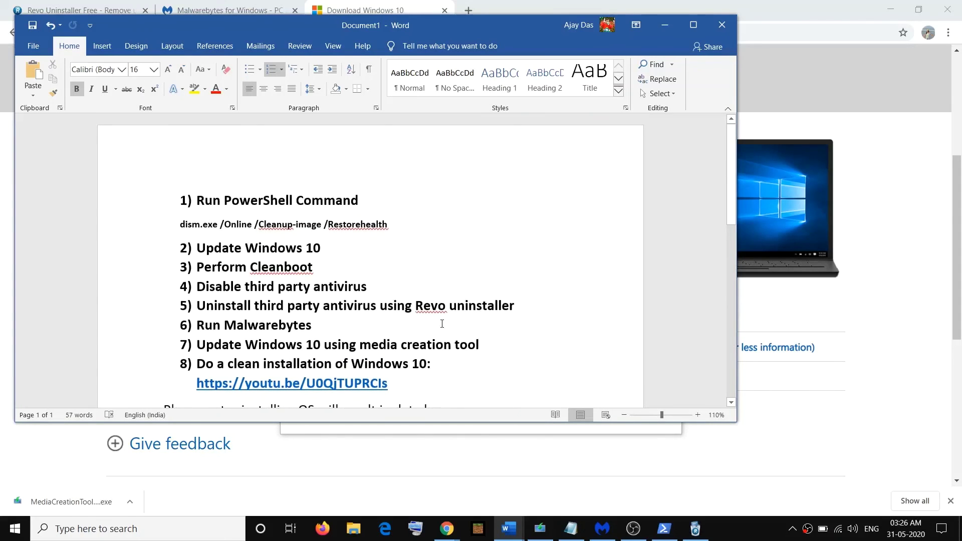
pyautogui.click(664, 32)
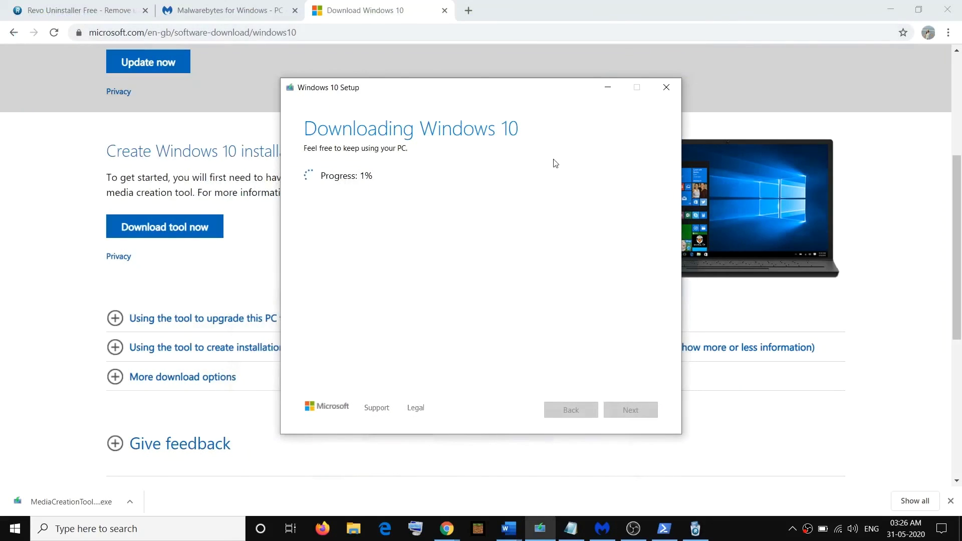